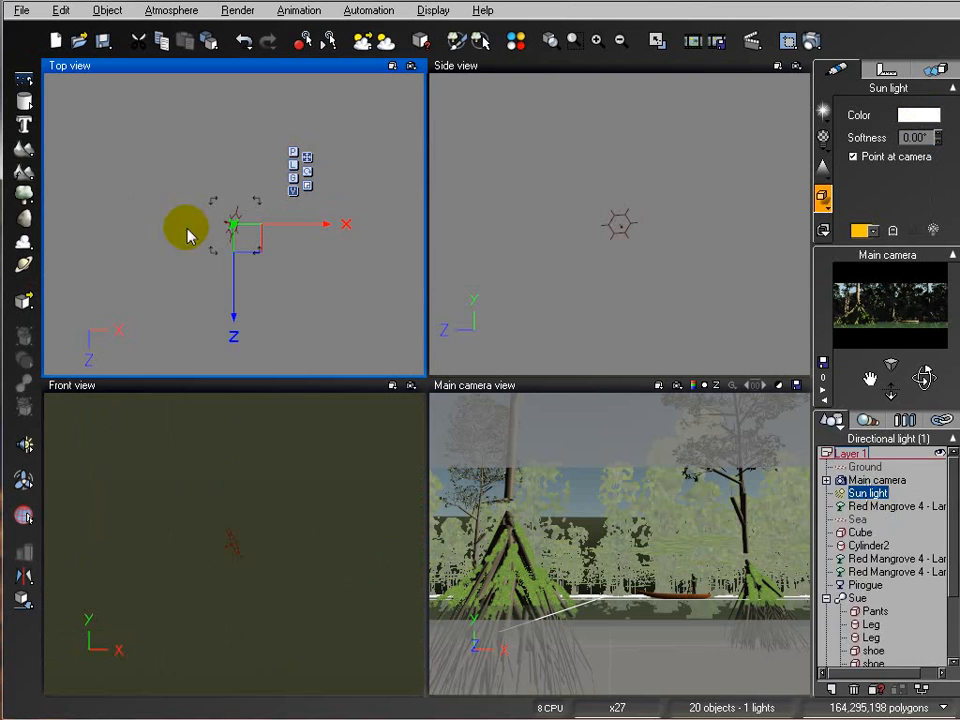
Step: Zoom the top view in and reposition the sun light above the trees in the top and side views
{"action": "scroll", "coordinate": [257, 216], "scroll_direction": "down", "scroll_amount": 8}
{"action": "scroll", "coordinate": [257, 218], "scroll_direction": "down", "scroll_amount": 15}
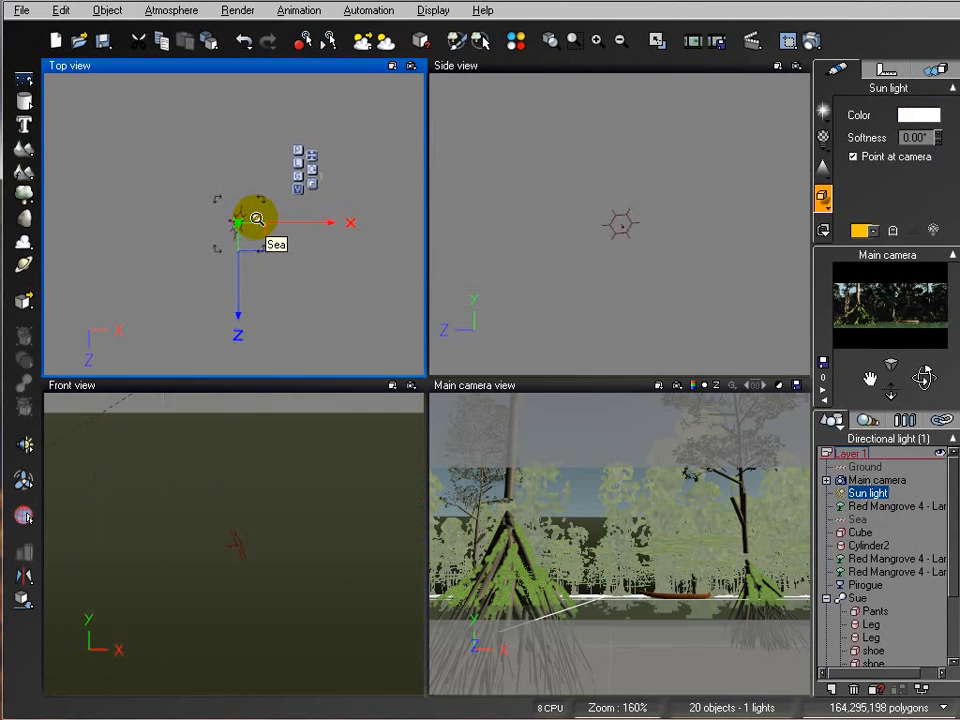
{"action": "right_click_drag", "start_coordinate": [139, 189], "coordinate": [182, 235]}
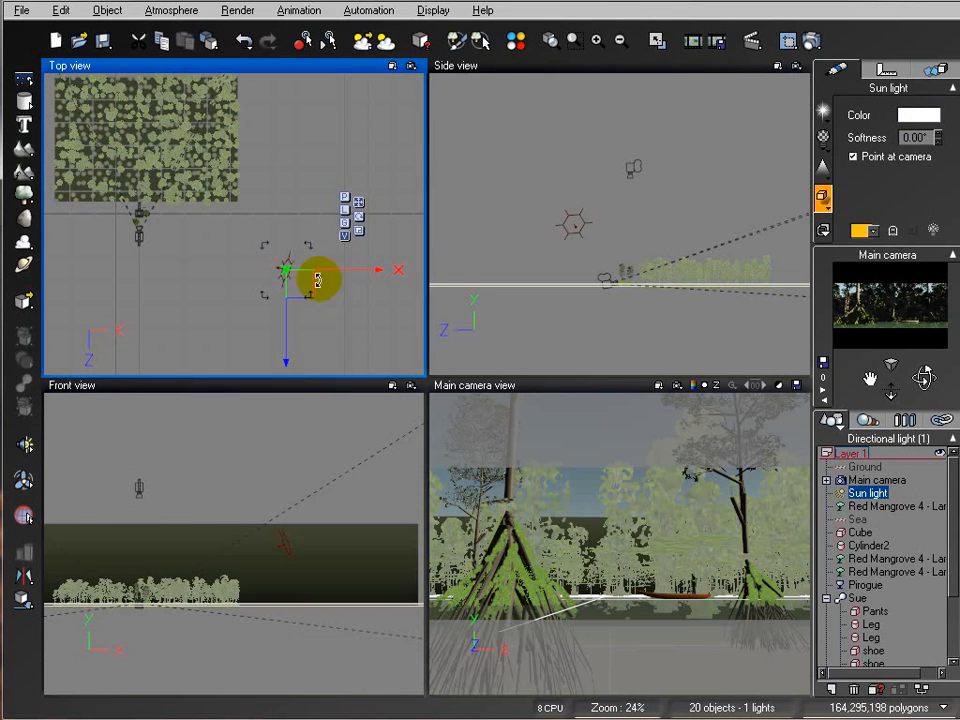
{"action": "left_click_drag", "start_coordinate": [300, 280], "coordinate": [188, 222]}
{"action": "right_click_drag", "start_coordinate": [608, 243], "coordinate": [634, 275]}
{"action": "scroll", "coordinate": [574, 190], "scroll_direction": "up", "scroll_amount": 3}
{"action": "left_click_drag", "start_coordinate": [621, 121], "coordinate": [636, 240]}
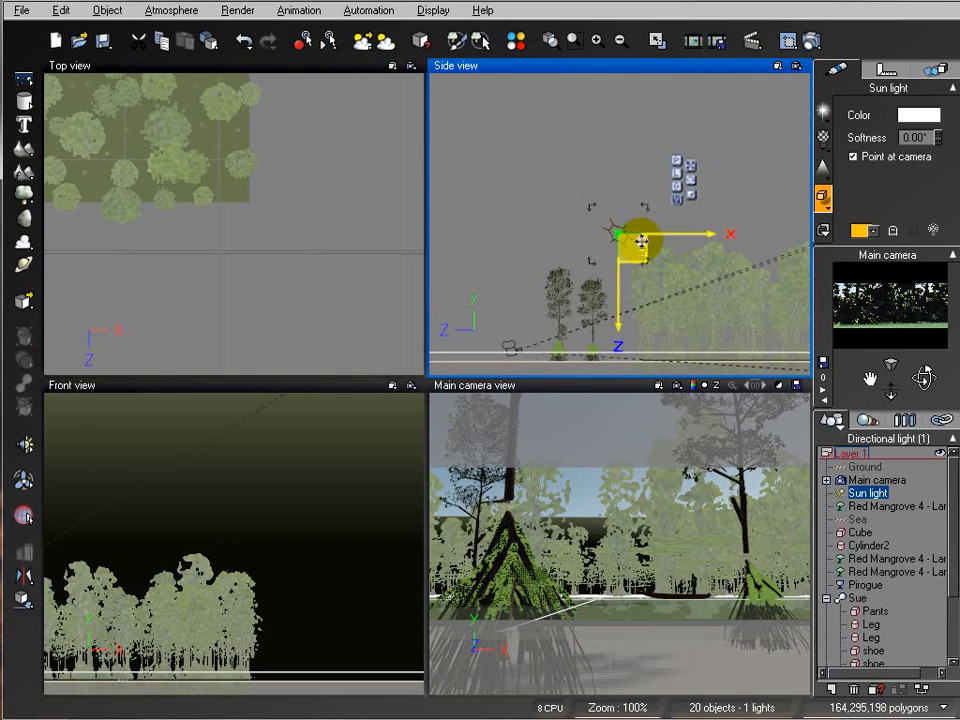
{"action": "right_click_drag", "start_coordinate": [236, 190], "coordinate": [345, 127]}
{"action": "scroll", "coordinate": [180, 214], "scroll_direction": "up", "scroll_amount": 5}
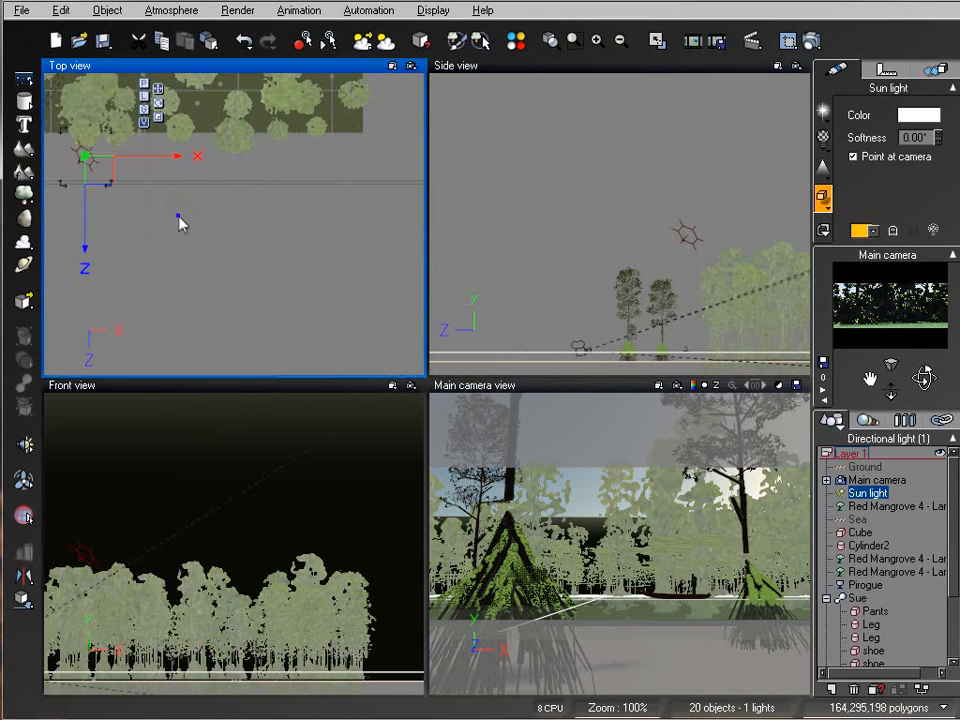
{"action": "right_click_drag", "start_coordinate": [154, 236], "coordinate": [425, 242]}
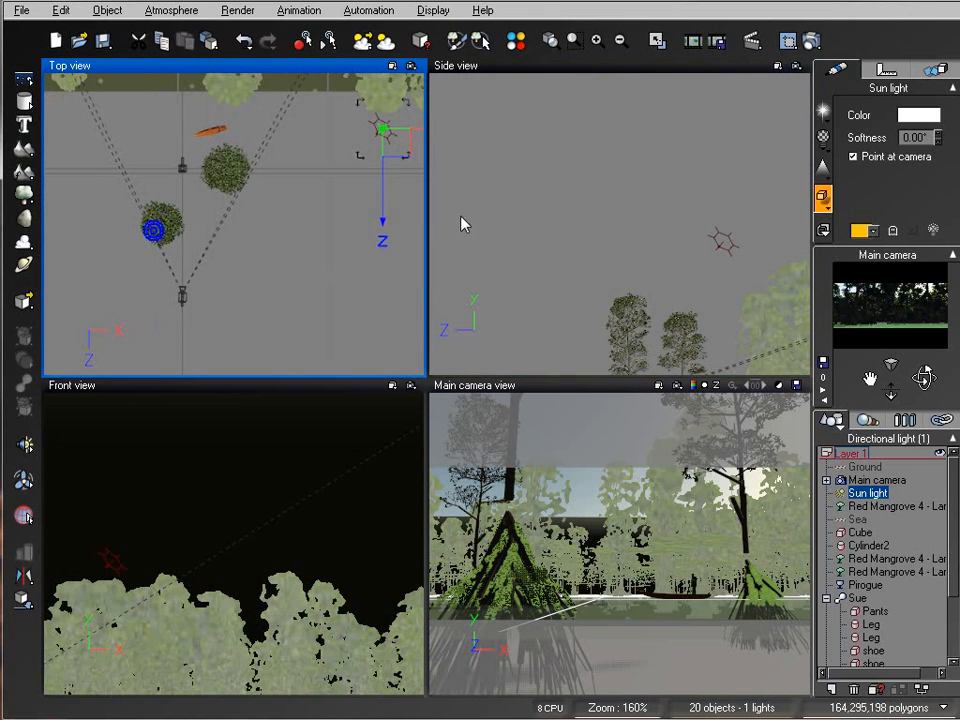
Step: Refine the sun light's position in the top and side views so it sits beside the mangrove trees
{"action": "left_click_drag", "start_coordinate": [394, 137], "coordinate": [335, 177]}
{"action": "right_click_drag", "start_coordinate": [577, 237], "coordinate": [544, 177]}
{"action": "left_click_drag", "start_coordinate": [652, 184], "coordinate": [658, 220]}
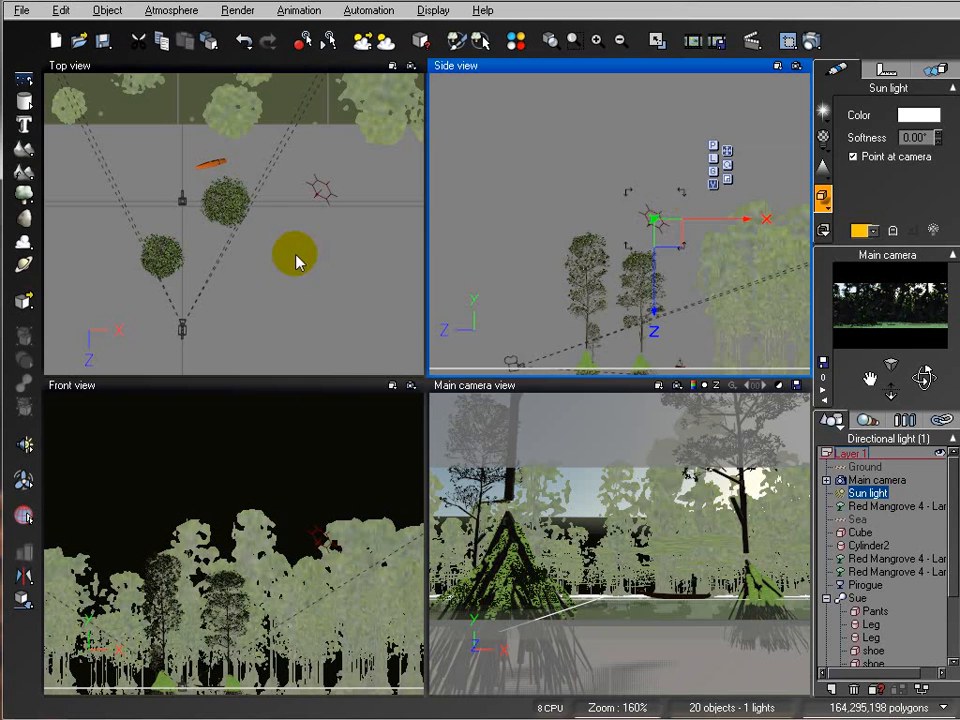
{"action": "right_click_drag", "start_coordinate": [321, 229], "coordinate": [308, 187]}
{"action": "left_click_drag", "start_coordinate": [321, 157], "coordinate": [325, 180]}
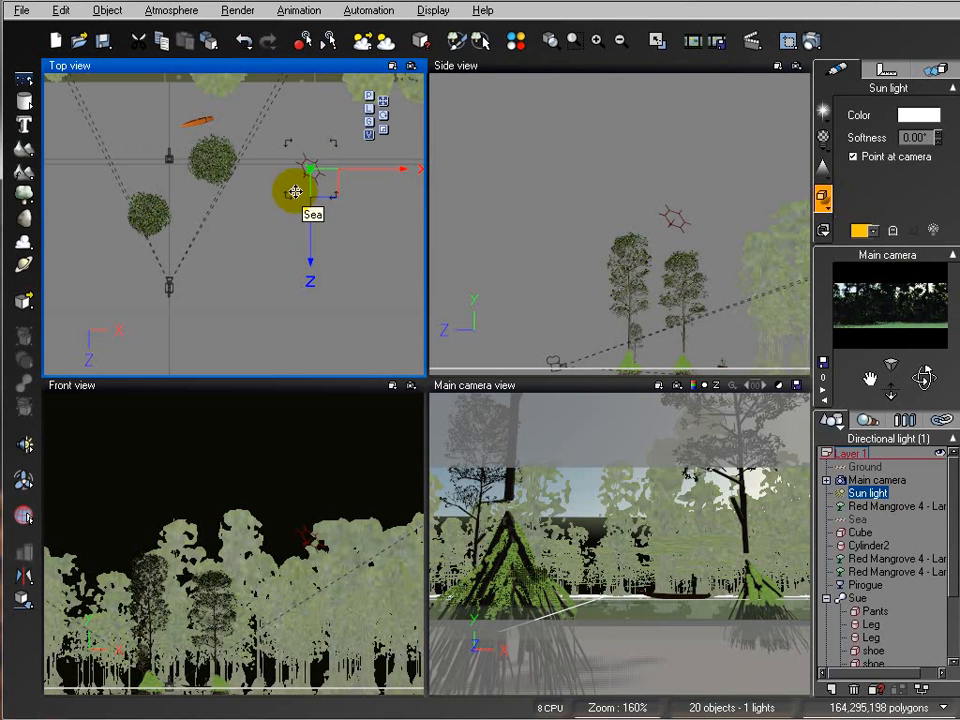
{"action": "right_click_drag", "start_coordinate": [655, 194], "coordinate": [616, 148]}
{"action": "left_click_drag", "start_coordinate": [651, 178], "coordinate": [648, 187]}
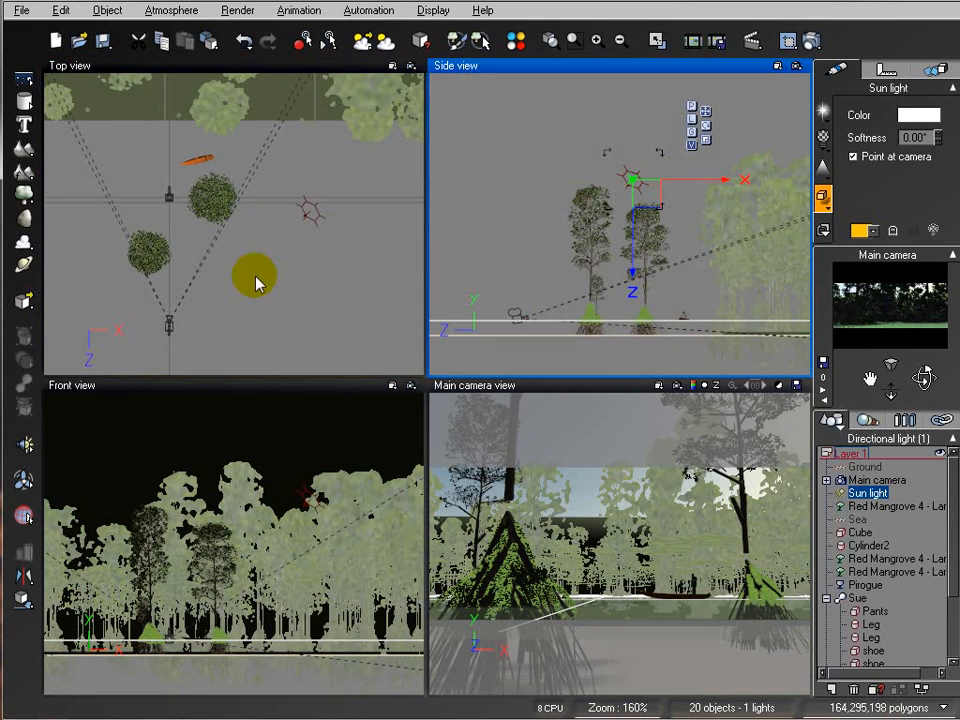
{"action": "right_click_drag", "start_coordinate": [253, 279], "coordinate": [254, 275]}
{"action": "left_click_drag", "start_coordinate": [347, 157], "coordinate": [343, 179]}
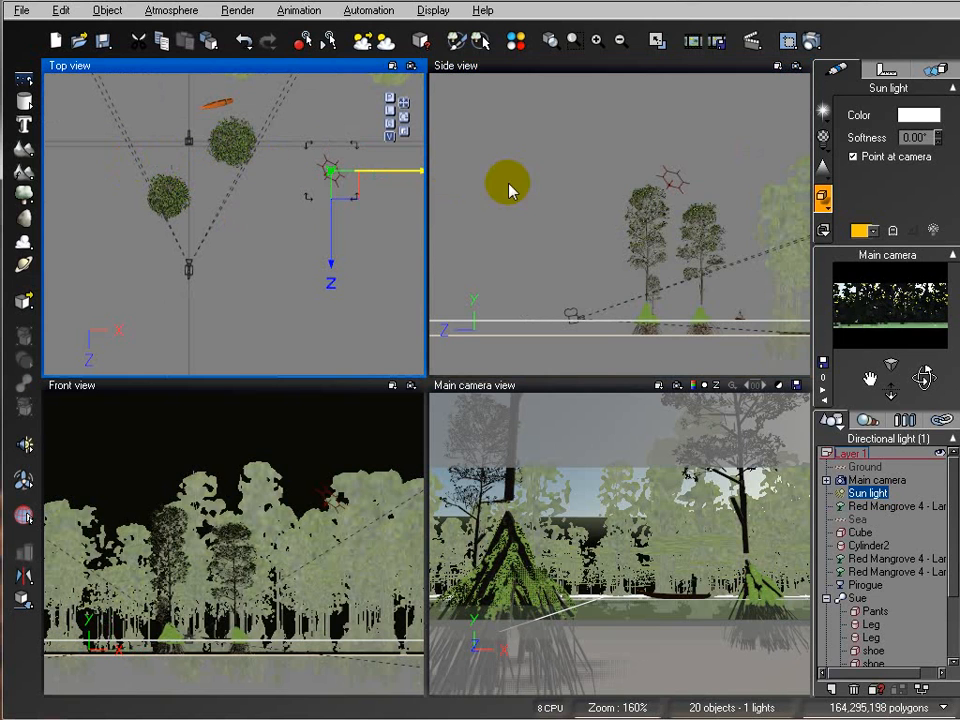
Step: Render a quick preview of the main camera view and close the render window
{"action": "left_click", "coordinate": [807, 40]}
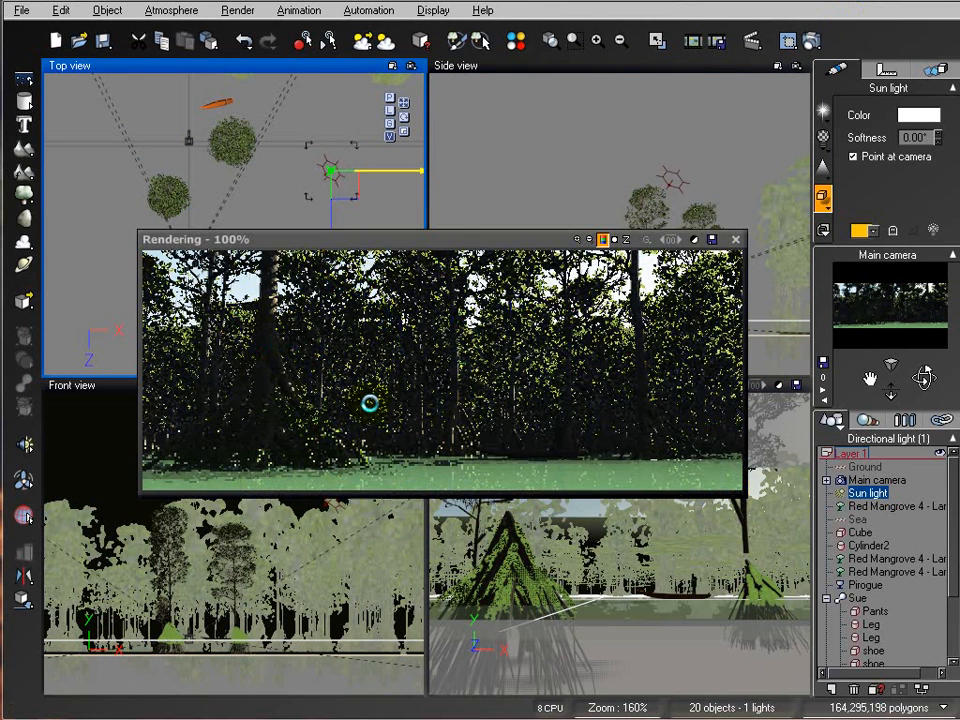
{"action": "left_click", "coordinate": [734, 239]}
Step: Nudge the sun light in the top view, checking the result with another quick preview render
{"action": "left_click_drag", "start_coordinate": [350, 149], "coordinate": [352, 170]}
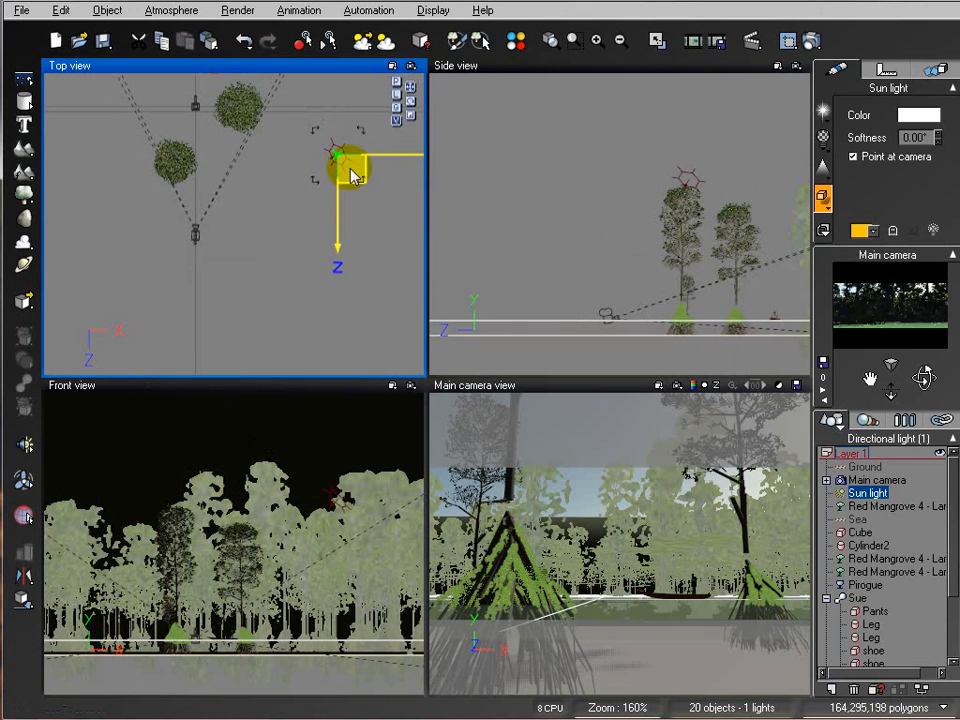
{"action": "left_click", "coordinate": [812, 42]}
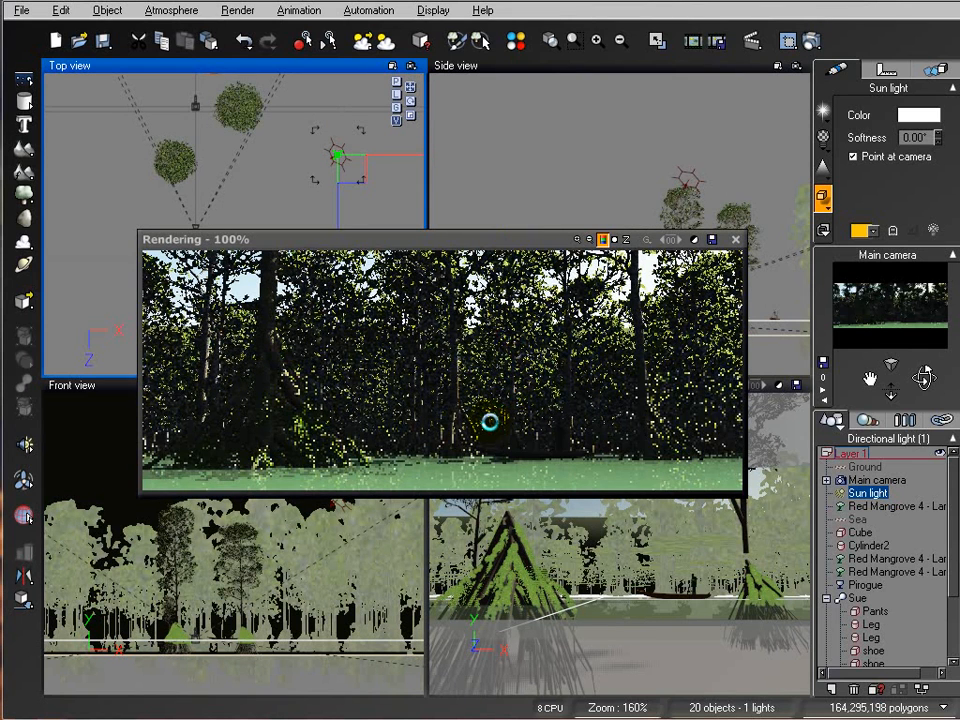
{"action": "left_click", "coordinate": [736, 240]}
{"action": "right_click_drag", "start_coordinate": [294, 215], "coordinate": [294, 262]}
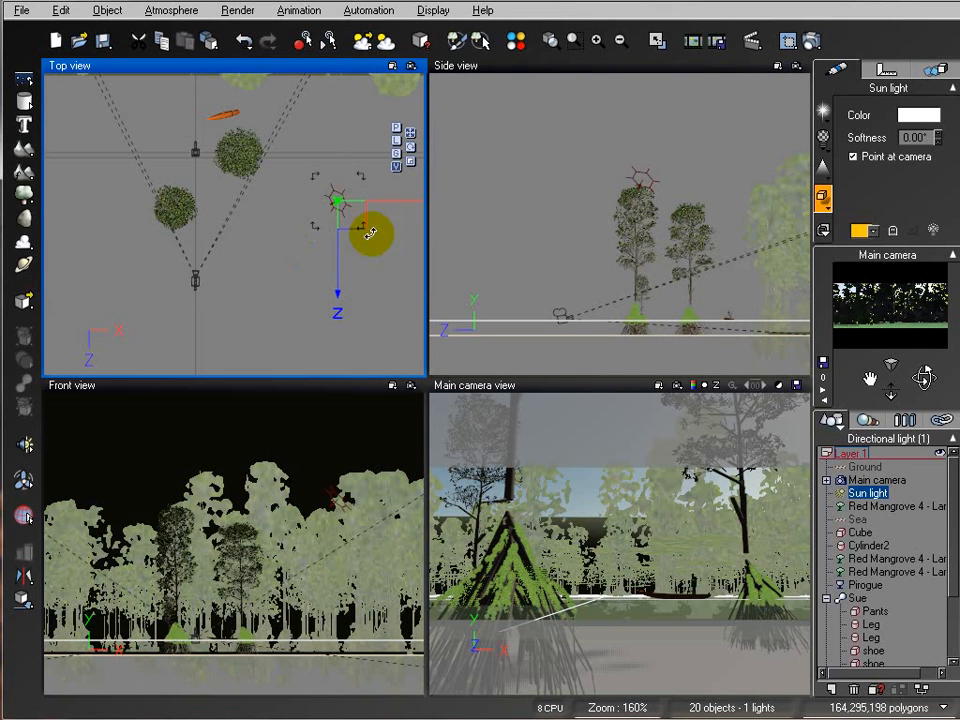
Step: Open the Atmosphere Editor and switch the lighting model to Global radiosity, then confirm
{"action": "left_click", "coordinate": [188, 12]}
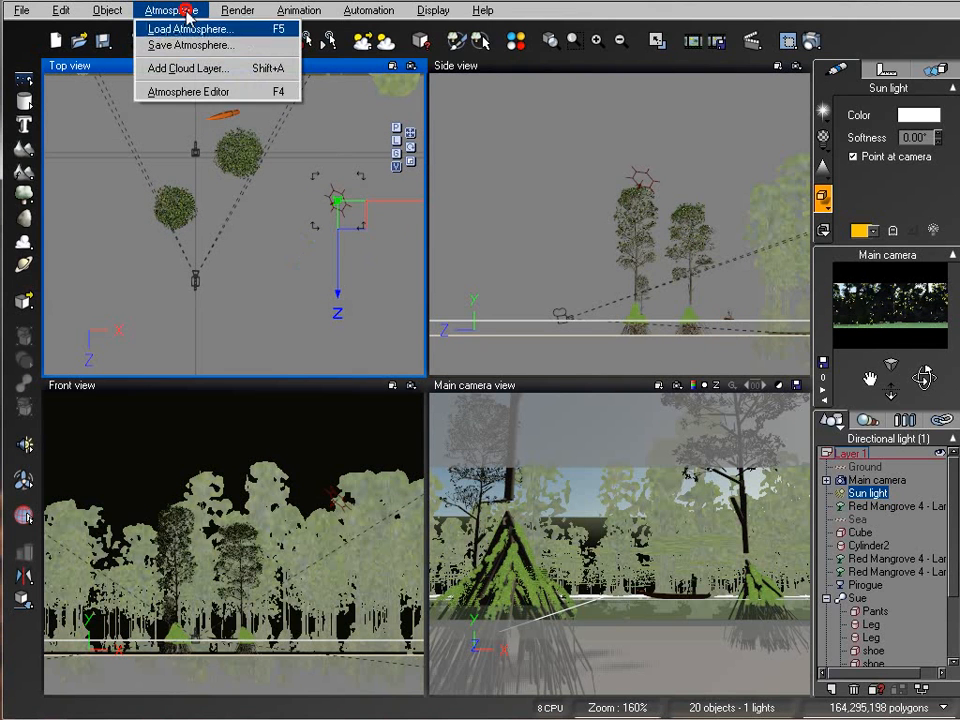
{"action": "left_click", "coordinate": [226, 97]}
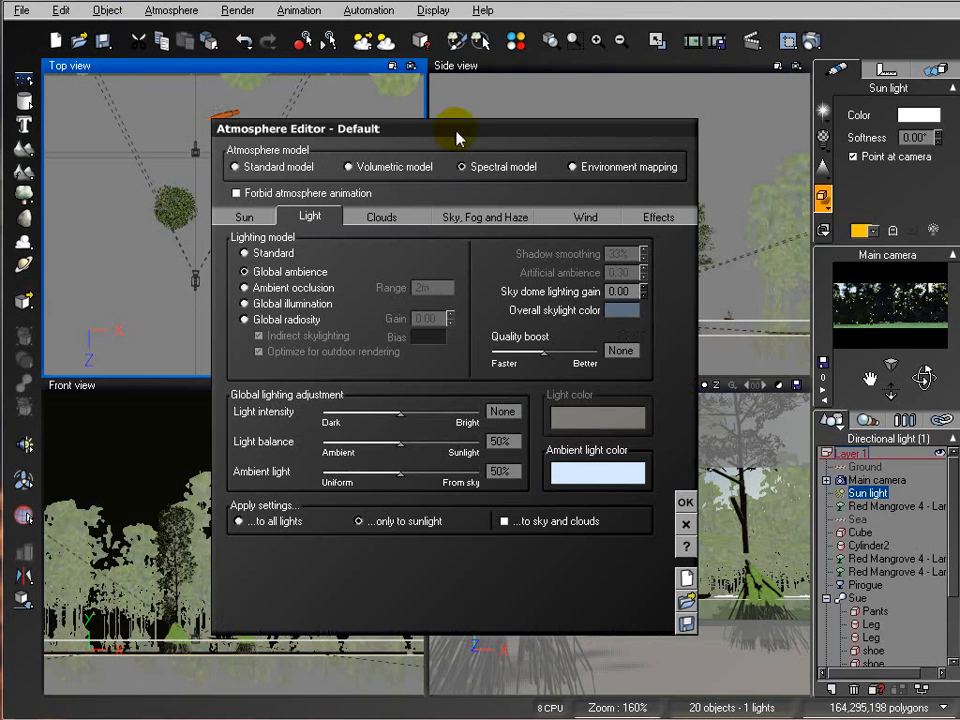
{"action": "left_click_drag", "start_coordinate": [459, 136], "coordinate": [501, 101]}
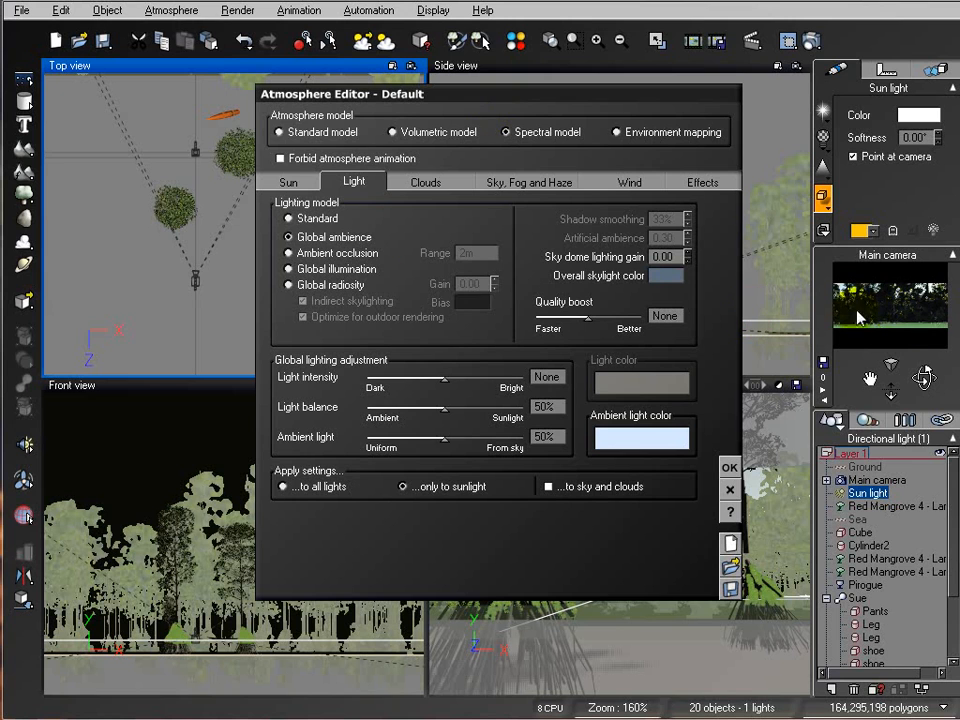
{"action": "left_click", "coordinate": [340, 269]}
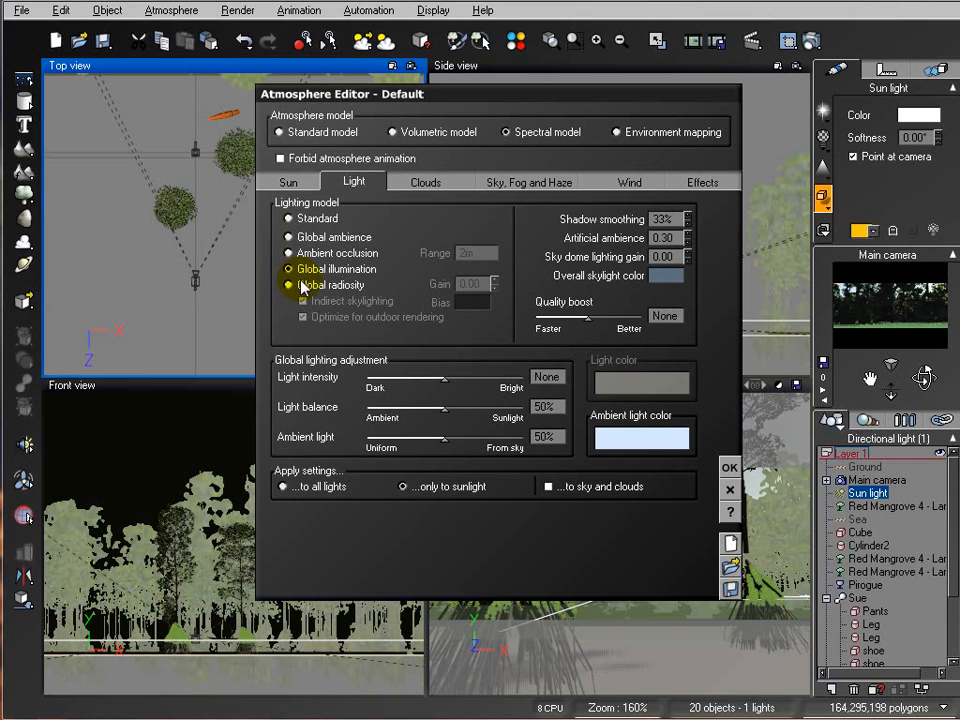
{"action": "left_click", "coordinate": [305, 287]}
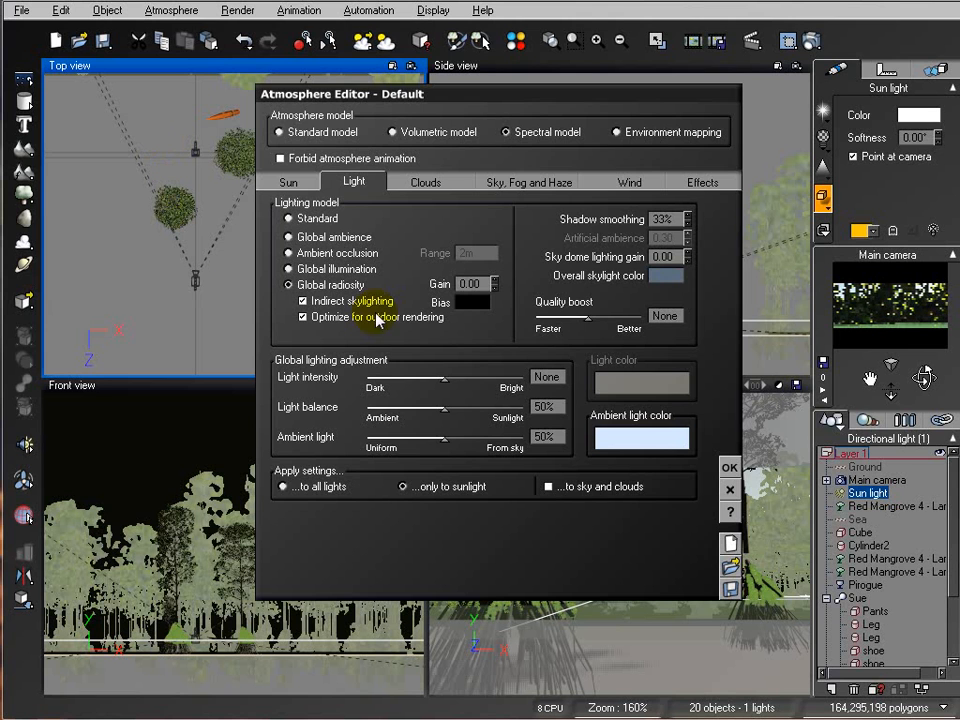
{"action": "left_click", "coordinate": [733, 466]}
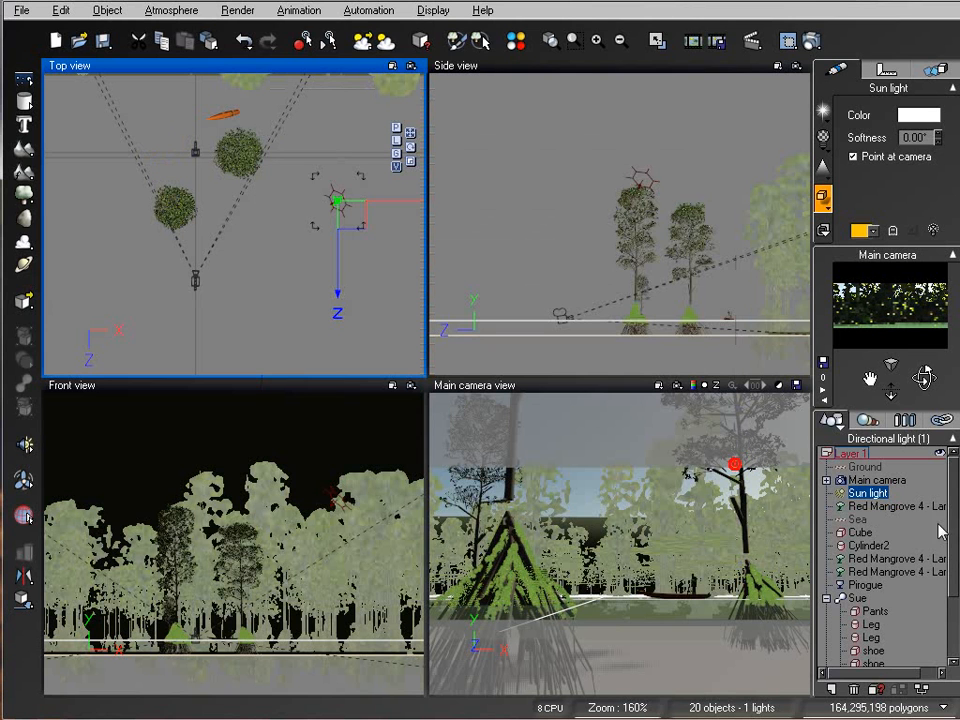
Step: Collapse the Sue group in the object list and start a test render, stopping and closing it
{"action": "left_click", "coordinate": [827, 599]}
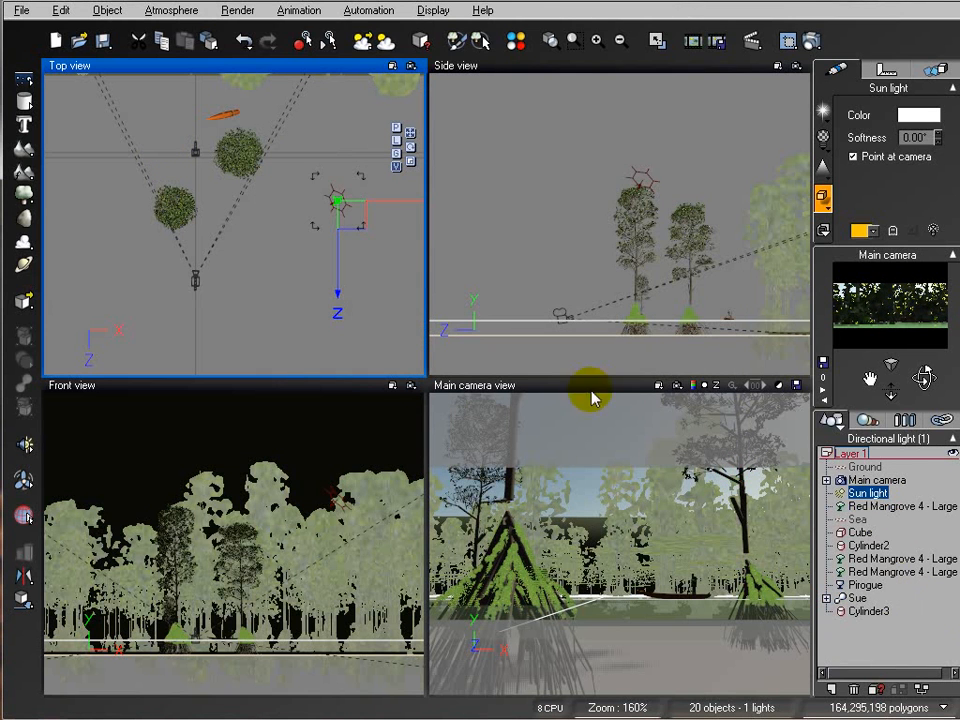
{"action": "left_click", "coordinate": [805, 43]}
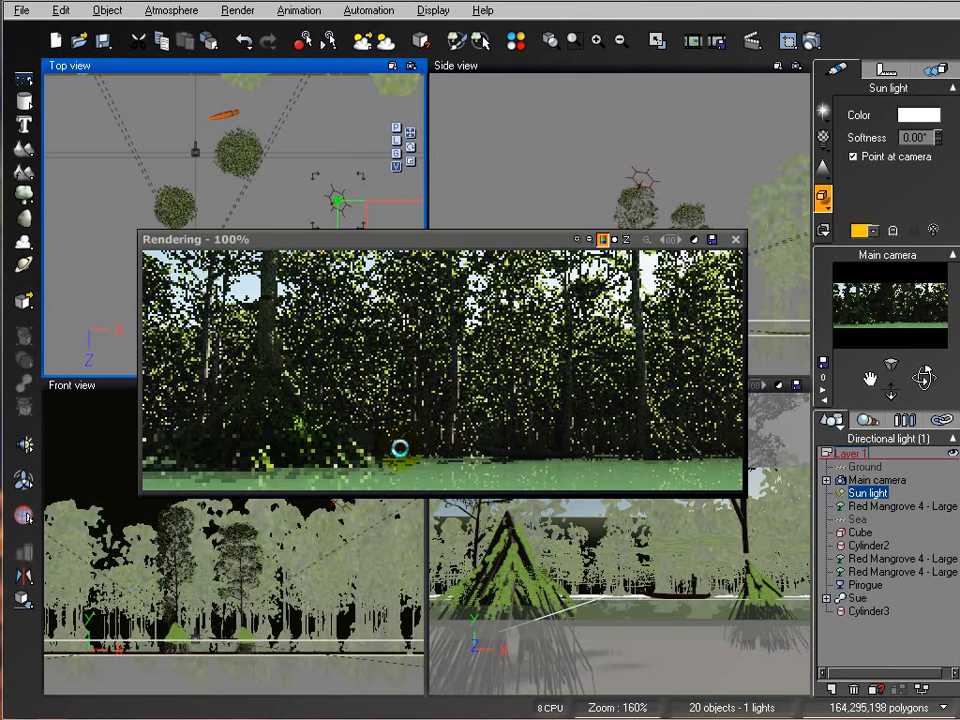
{"action": "left_click", "coordinate": [680, 320]}
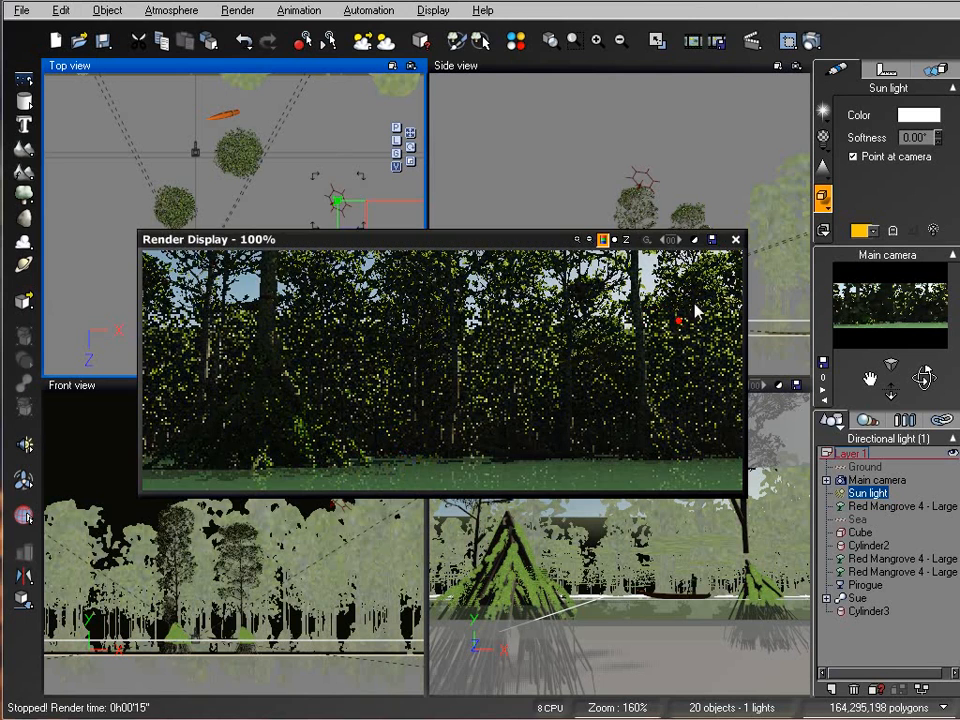
{"action": "left_click", "coordinate": [740, 241]}
Step: Open the Ground material in the Advanced Material Editor and set its Luminous lighting value to 2
{"action": "left_click", "coordinate": [866, 466]}
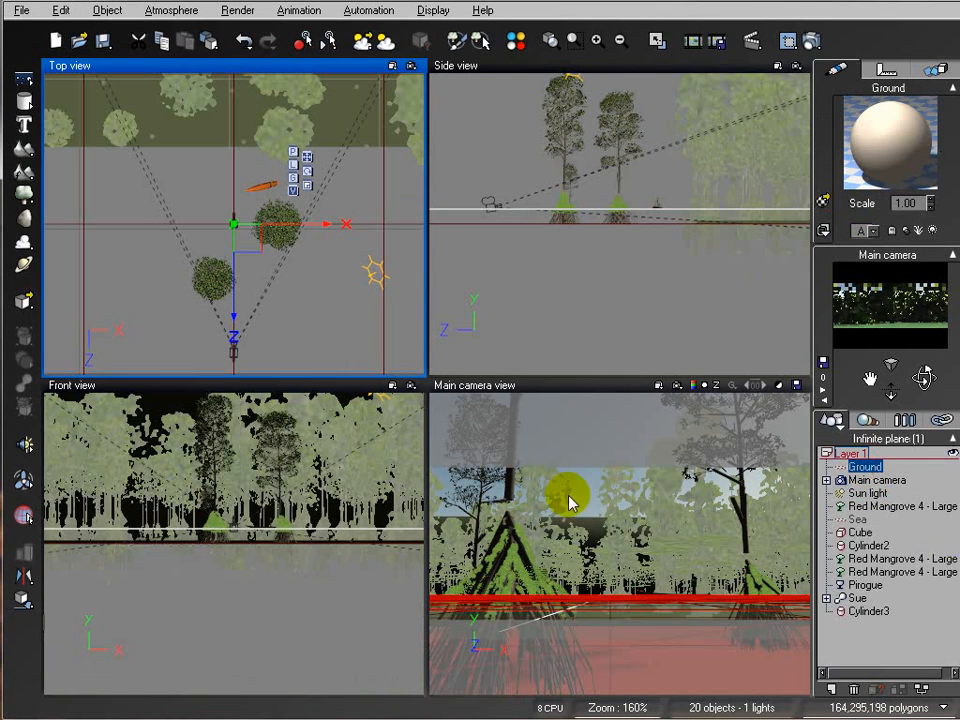
{"action": "double_click", "coordinate": [888, 140]}
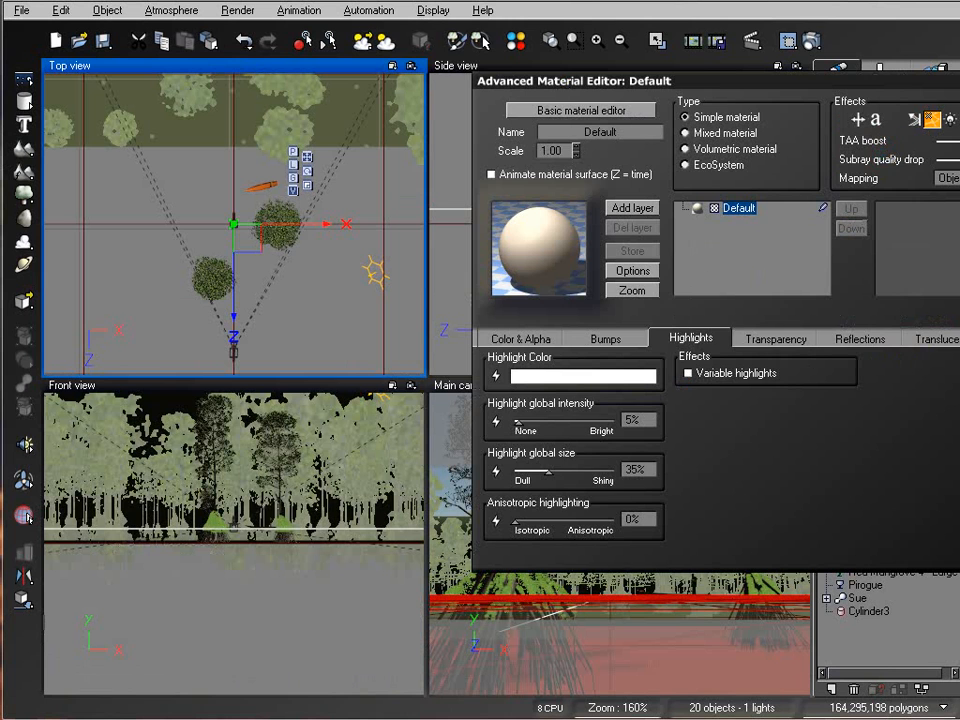
{"action": "left_click_drag", "start_coordinate": [910, 90], "coordinate": [545, 123]}
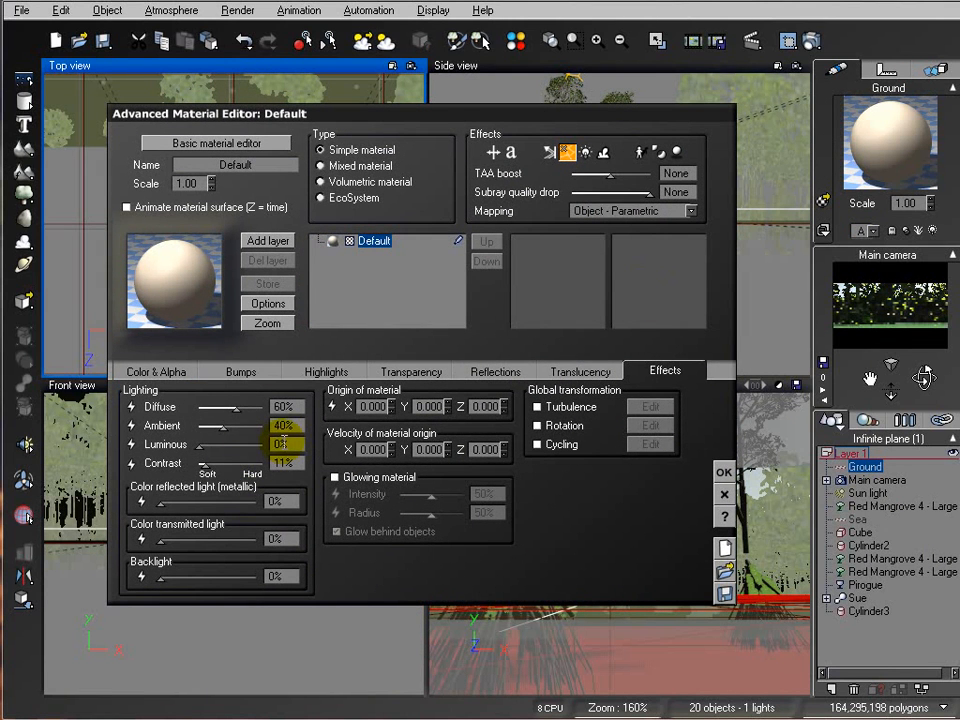
{"action": "left_click", "coordinate": [282, 443]}
{"action": "type", "text": "2"}
{"action": "left_click", "coordinate": [724, 473]}
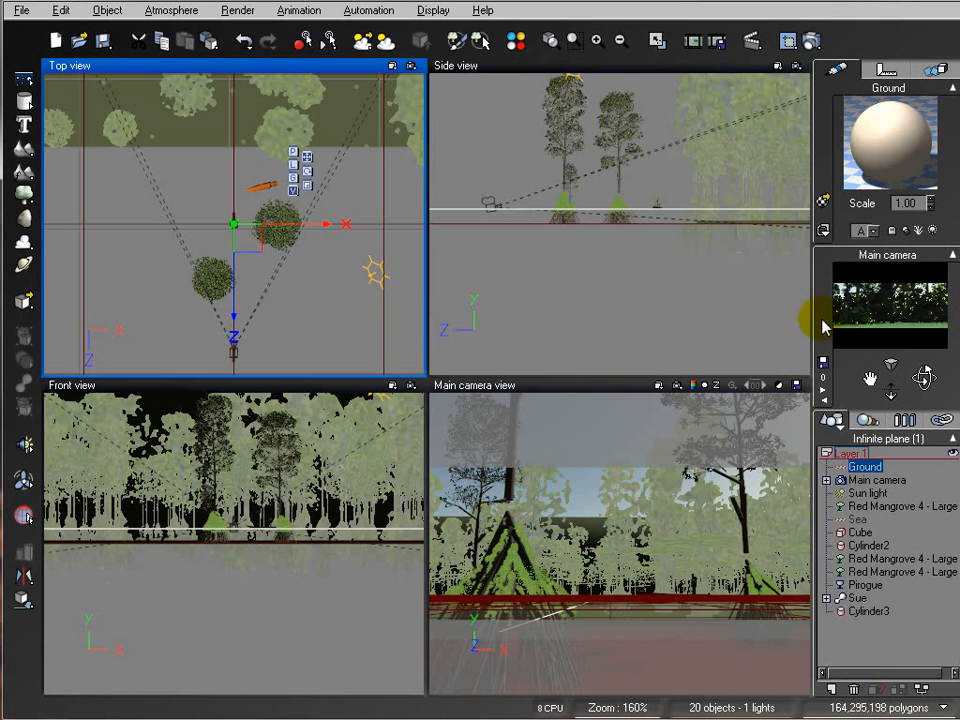
Step: Reopen the Atmosphere Editor and change the ambient light color to a paler tint
{"action": "left_click", "coordinate": [163, 10]}
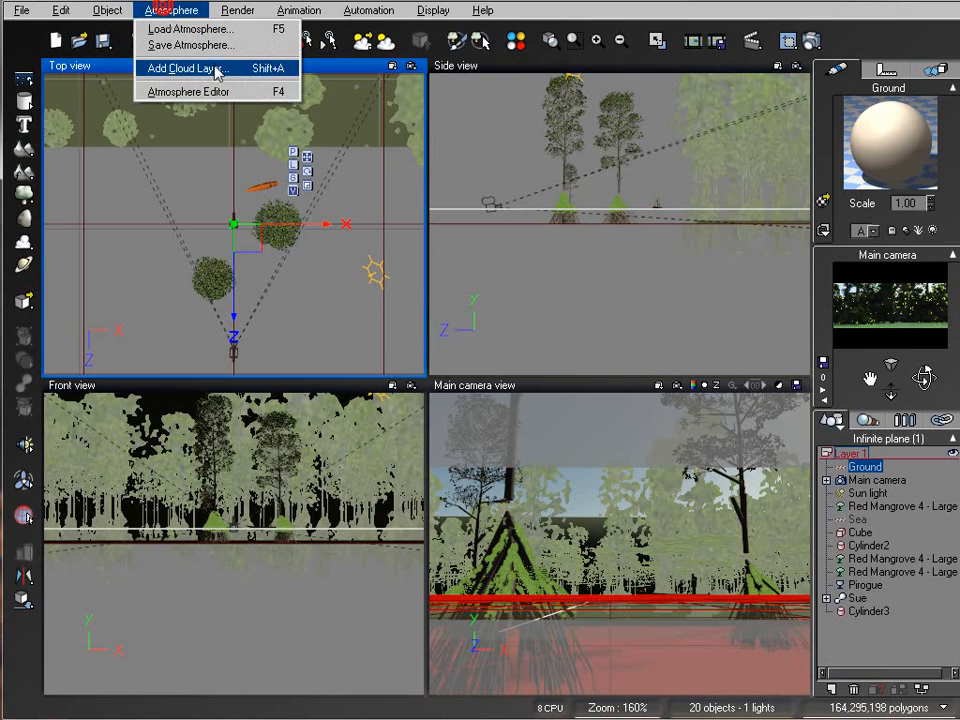
{"action": "left_click", "coordinate": [212, 90]}
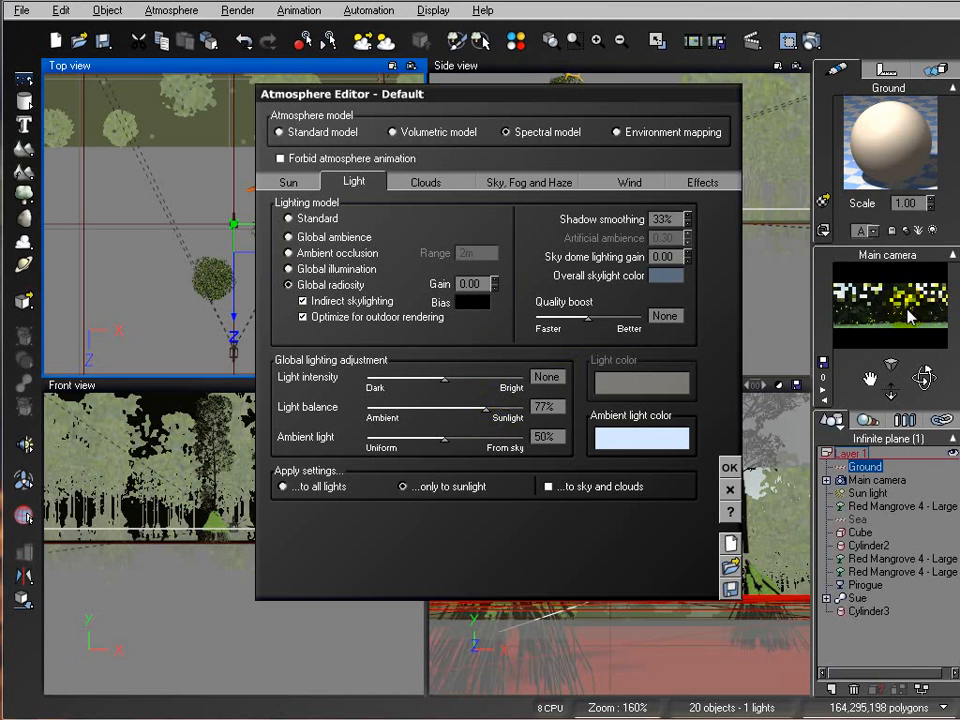
{"action": "right_click", "coordinate": [621, 443]}
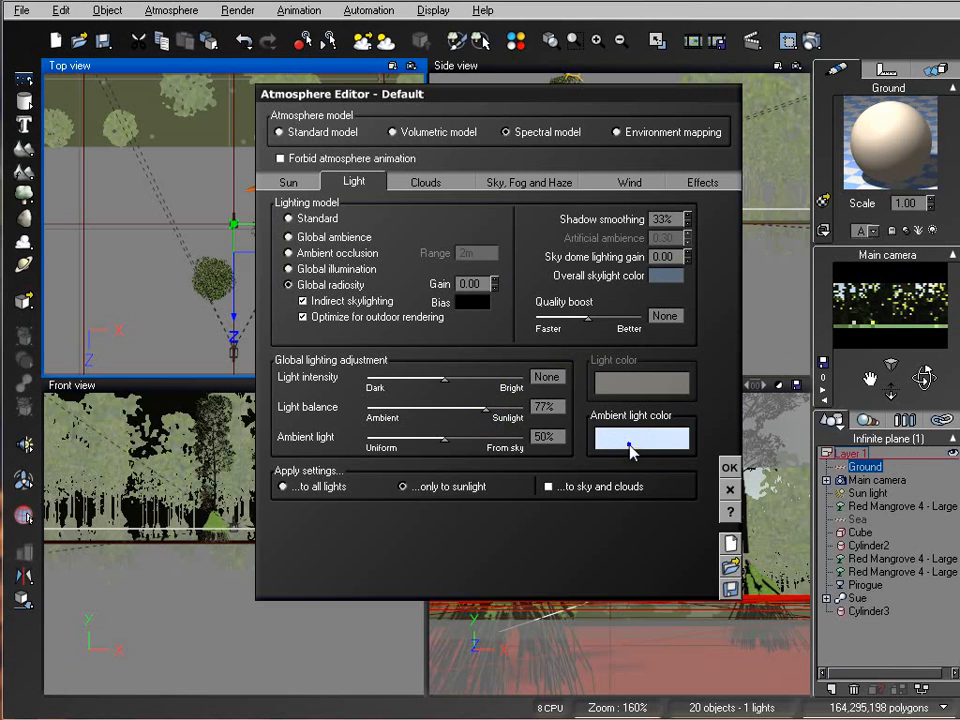
{"action": "left_click", "coordinate": [648, 455]}
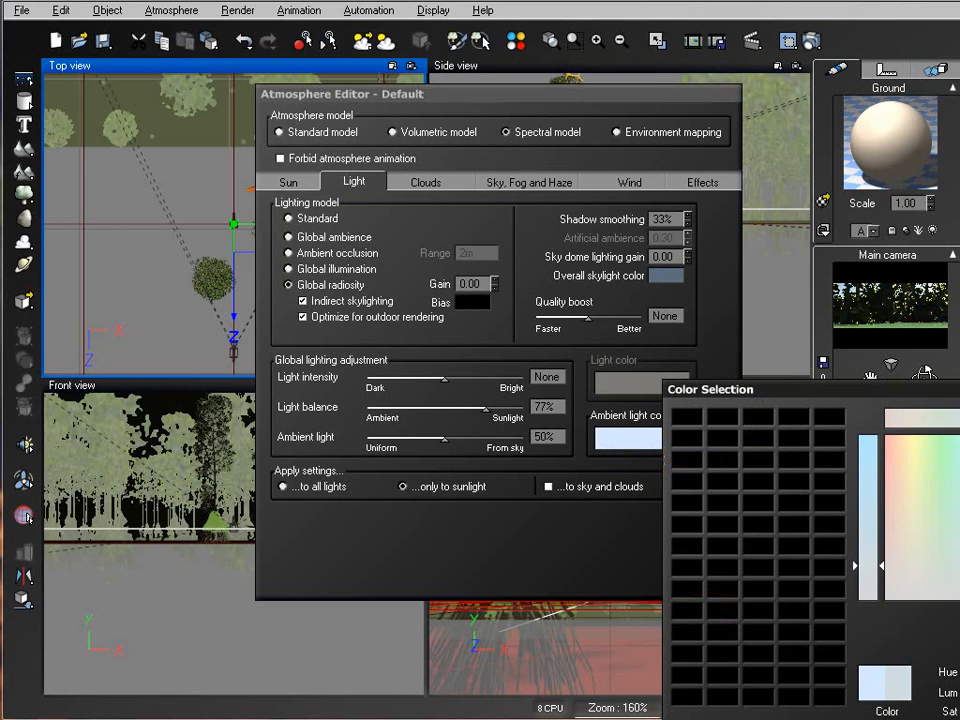
{"action": "key", "text": "Return"}
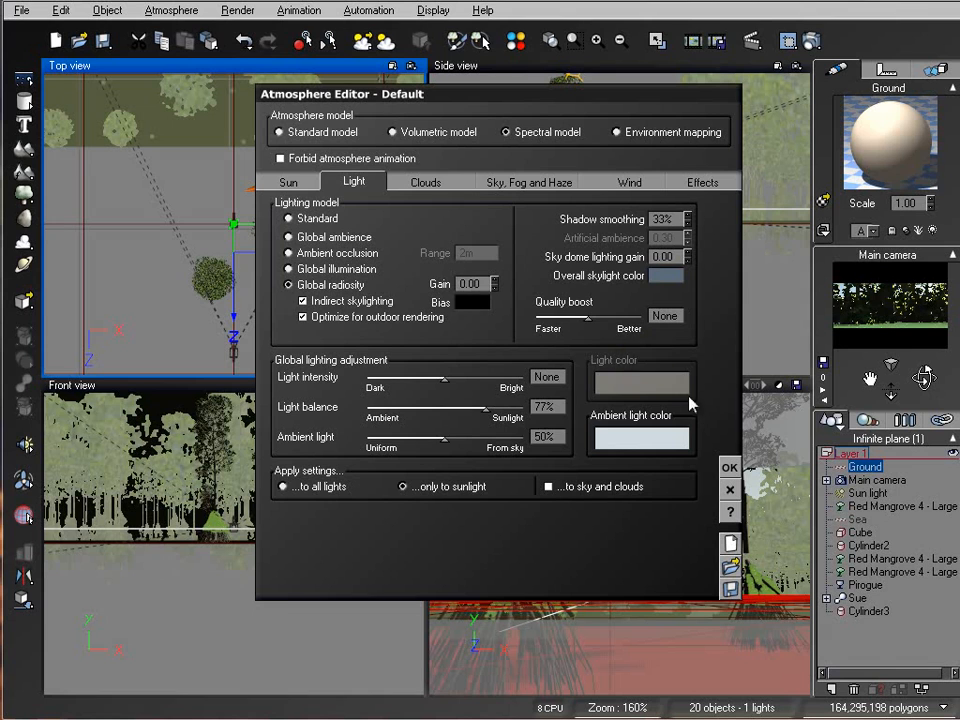
Step: Lower the sky ground density to 76% and the sky mean altitude to about 2.2 km
{"action": "left_click", "coordinate": [424, 186]}
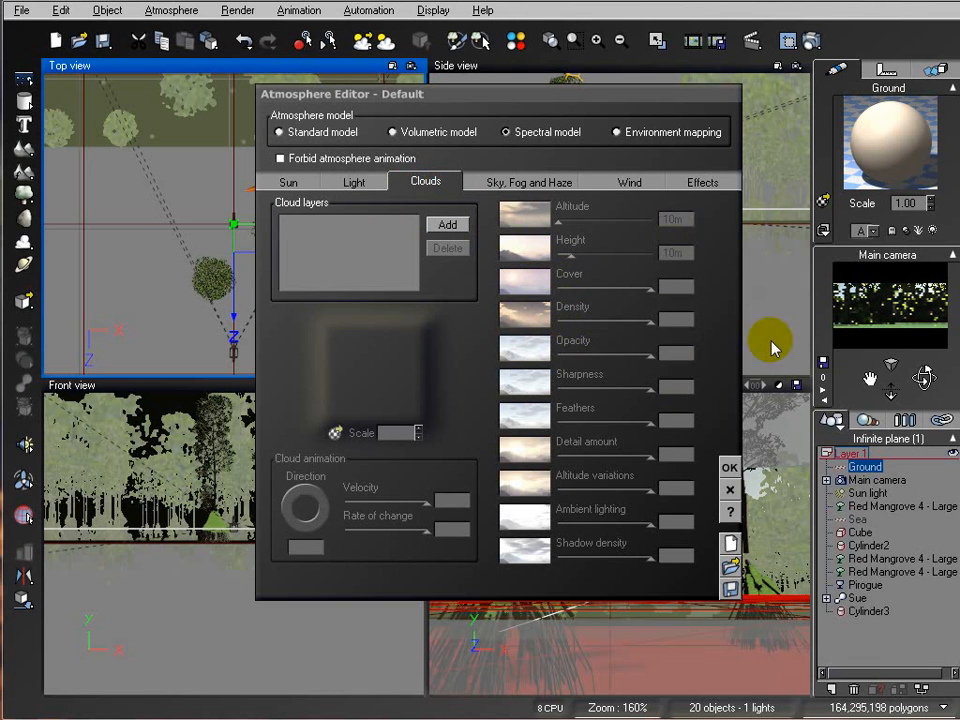
{"action": "left_click", "coordinate": [498, 186]}
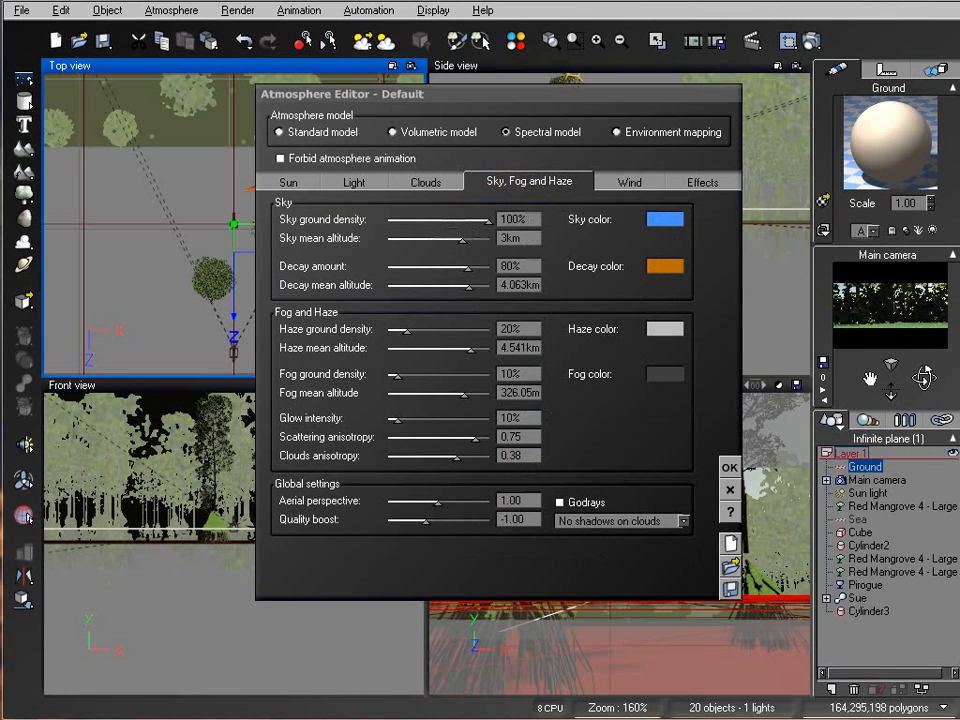
{"action": "left_click_drag", "start_coordinate": [487, 223], "coordinate": [466, 222]}
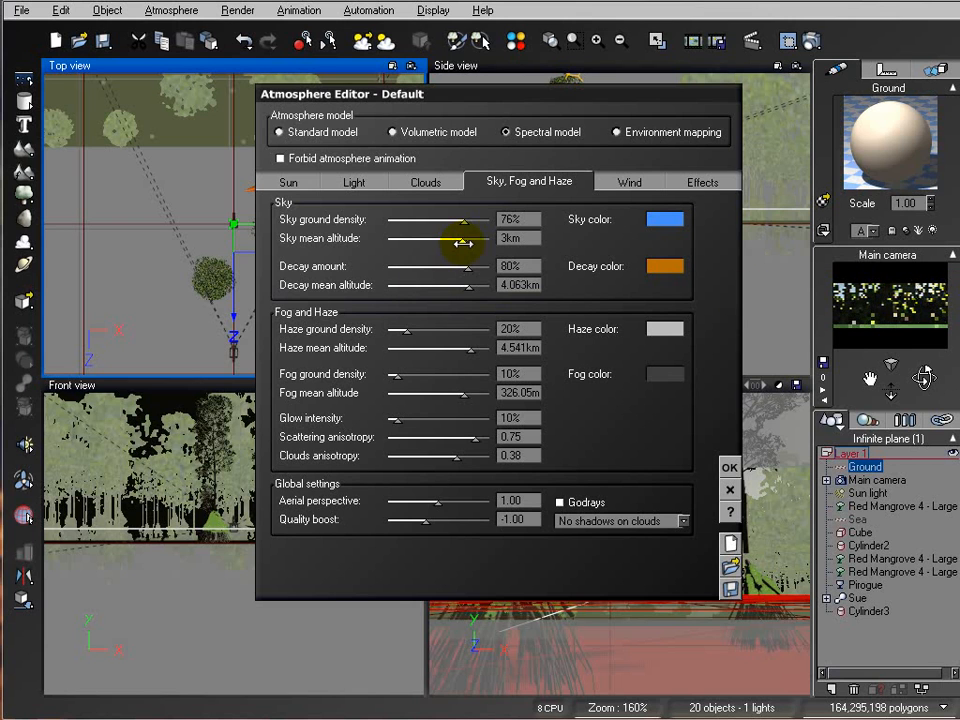
{"action": "left_click_drag", "start_coordinate": [457, 240], "coordinate": [453, 240]}
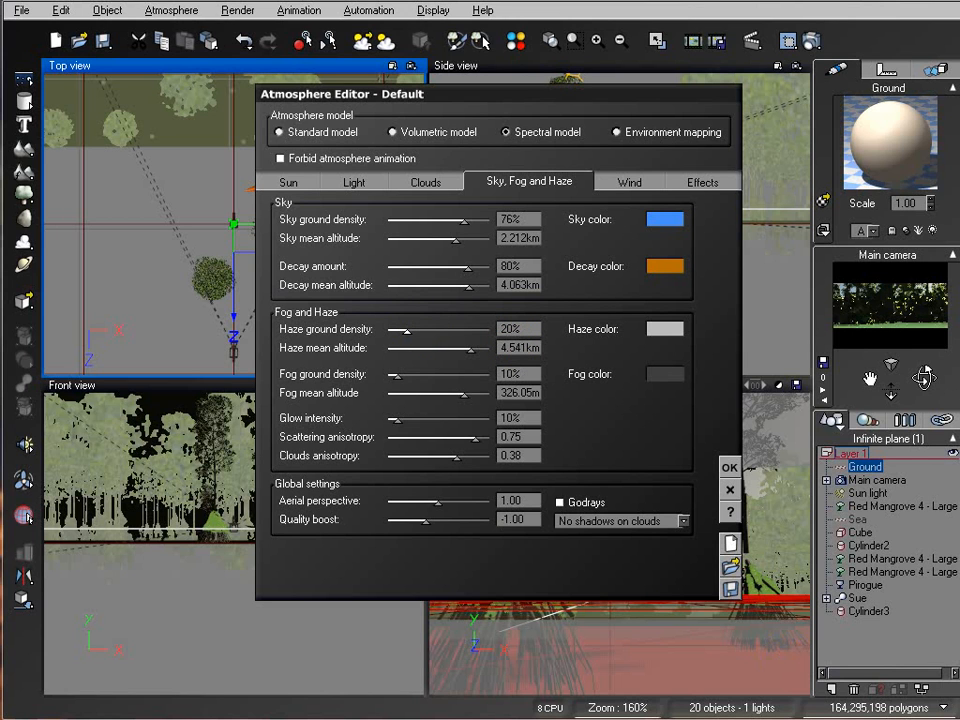
Step: Set the haze color to a pale green tint in the color selector
{"action": "right_click", "coordinate": [669, 329]}
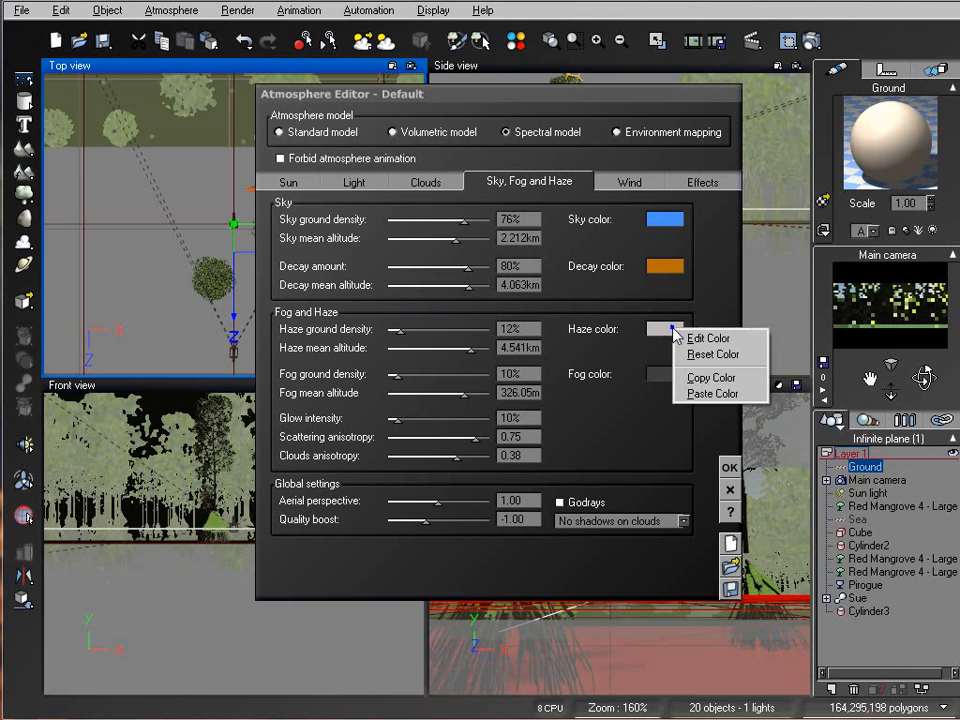
{"action": "left_click", "coordinate": [710, 339]}
{"action": "left_click_drag", "start_coordinate": [925, 395], "coordinate": [655, 268]}
{"action": "left_click", "coordinate": [662, 439]}
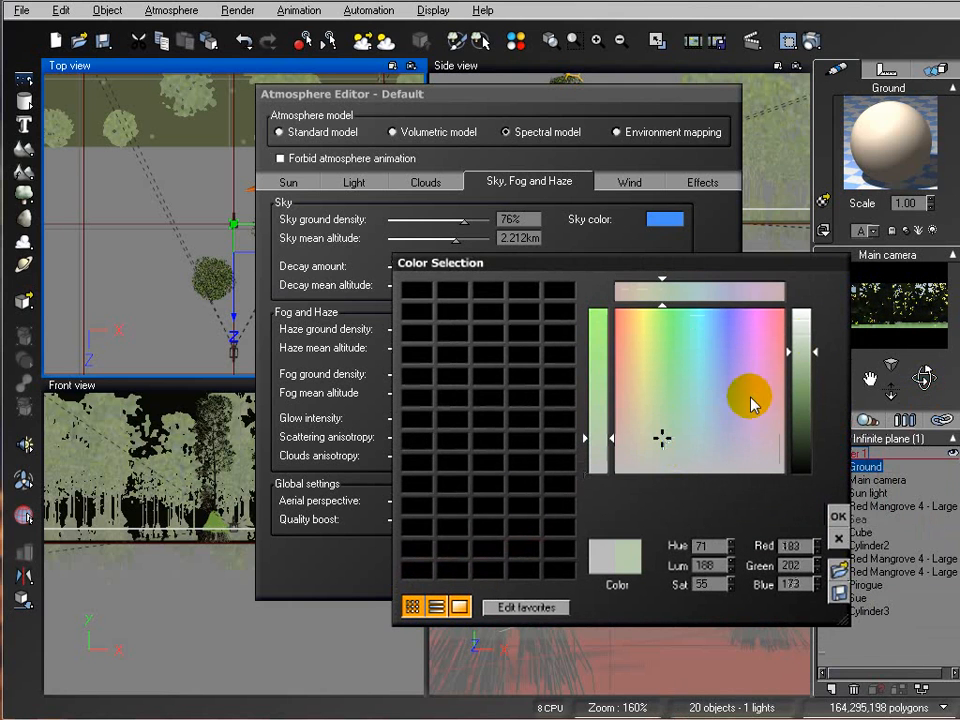
{"action": "left_click_drag", "start_coordinate": [800, 350], "coordinate": [800, 353]}
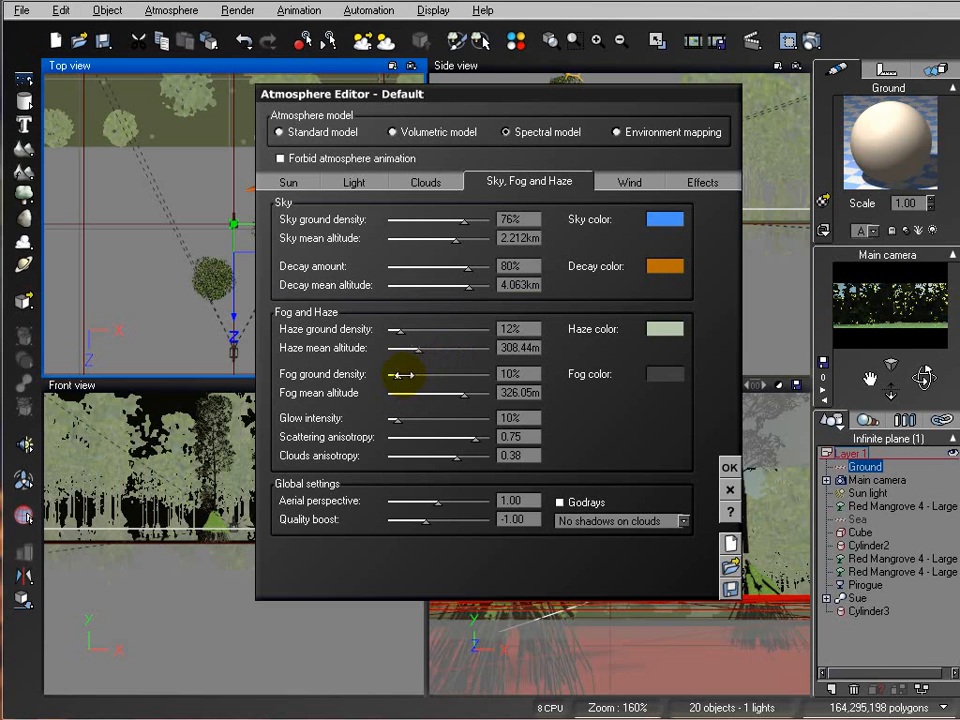
Step: Raise the fog ground density to 41% and set the fog color to a dark green
{"action": "left_click_drag", "start_coordinate": [404, 375], "coordinate": [428, 377]}
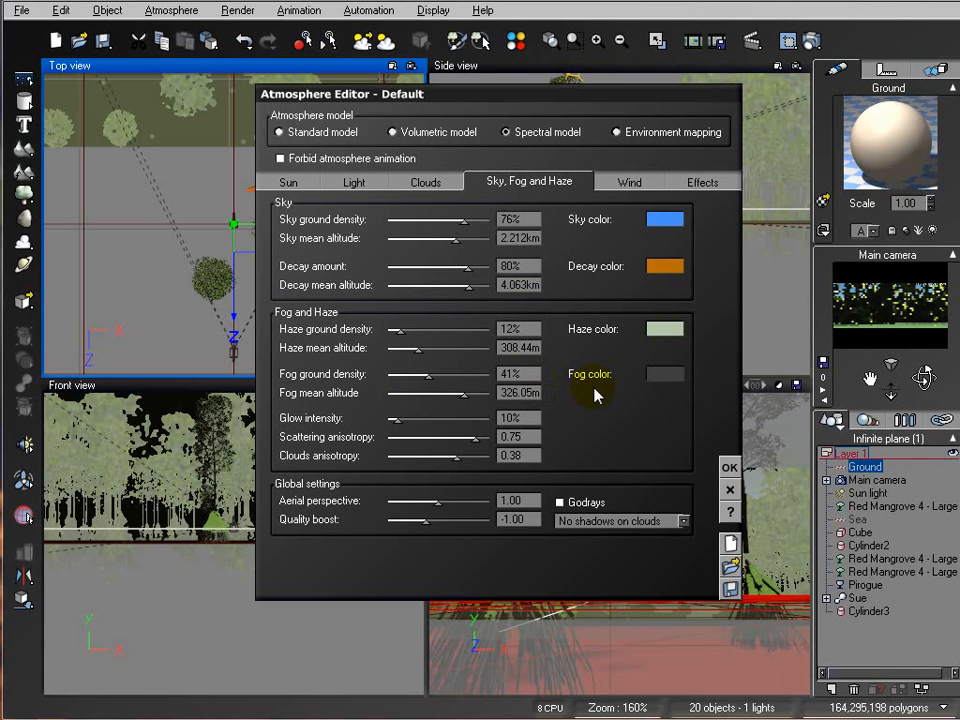
{"action": "right_click", "coordinate": [662, 384]}
{"action": "left_click", "coordinate": [693, 387]}
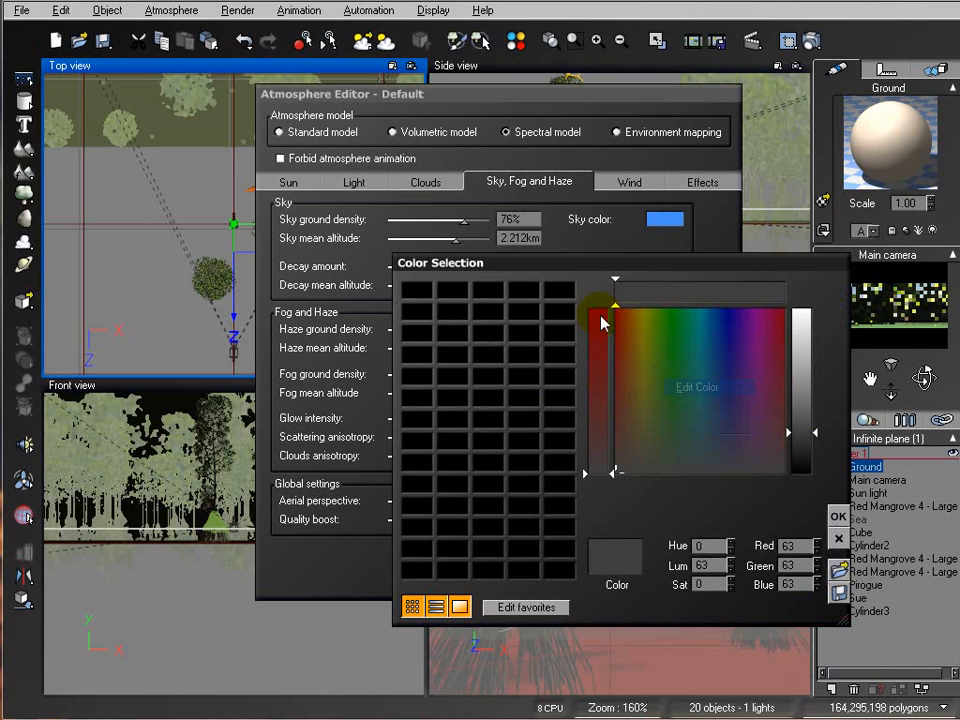
{"action": "left_click", "coordinate": [667, 433]}
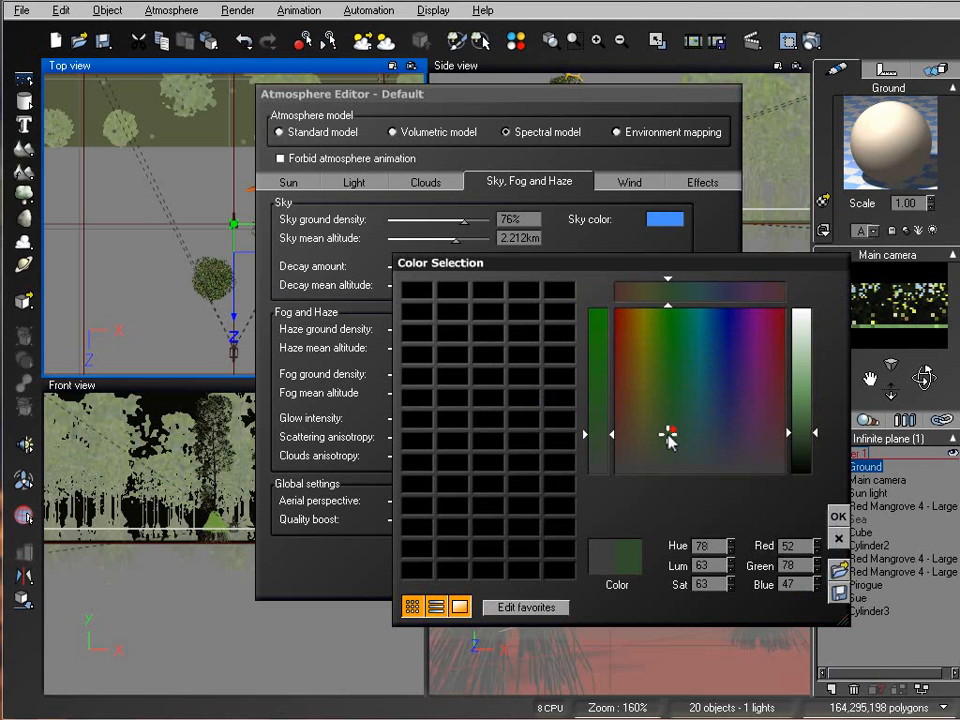
{"action": "left_click", "coordinate": [838, 517]}
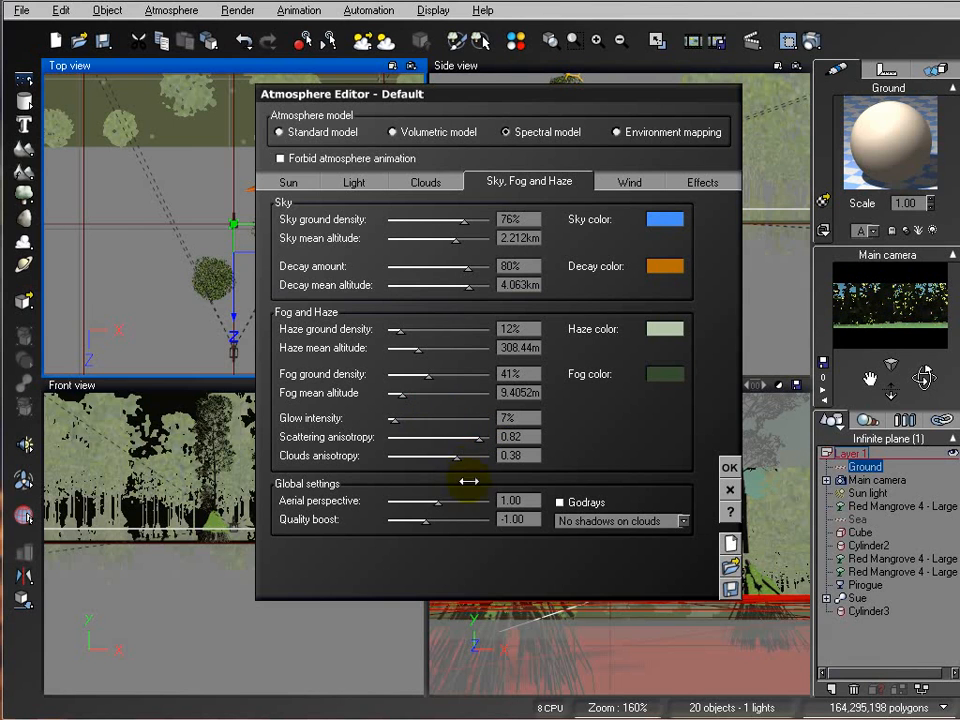
Step: Set the aerial perspective to 20, glance at the wind settings, and confirm the atmosphere changes
{"action": "left_click", "coordinate": [507, 499]}
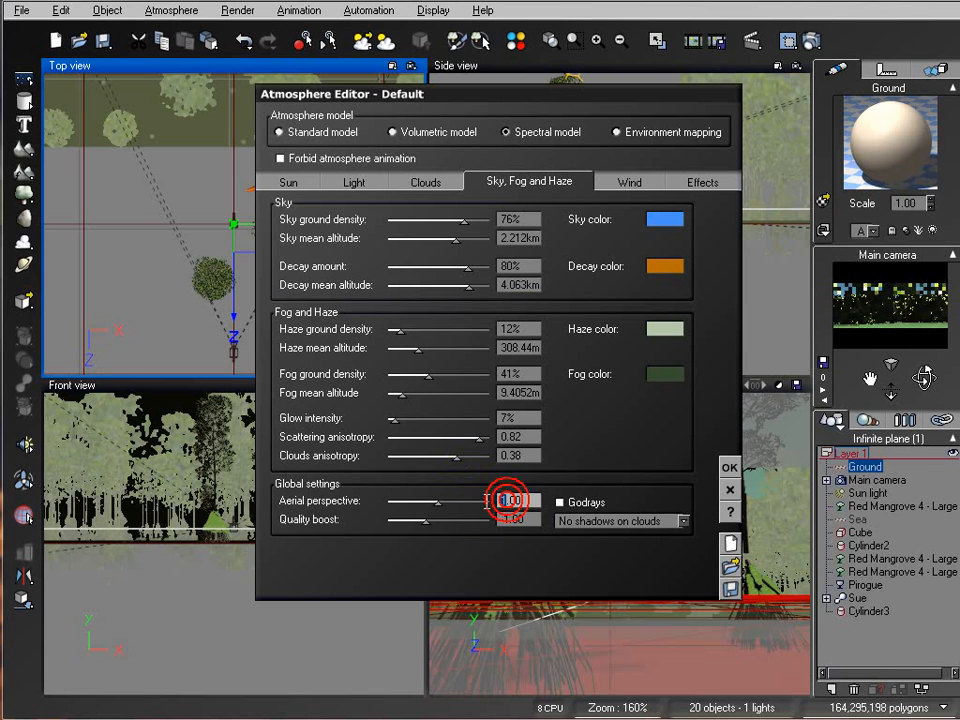
{"action": "type", "text": "20"}
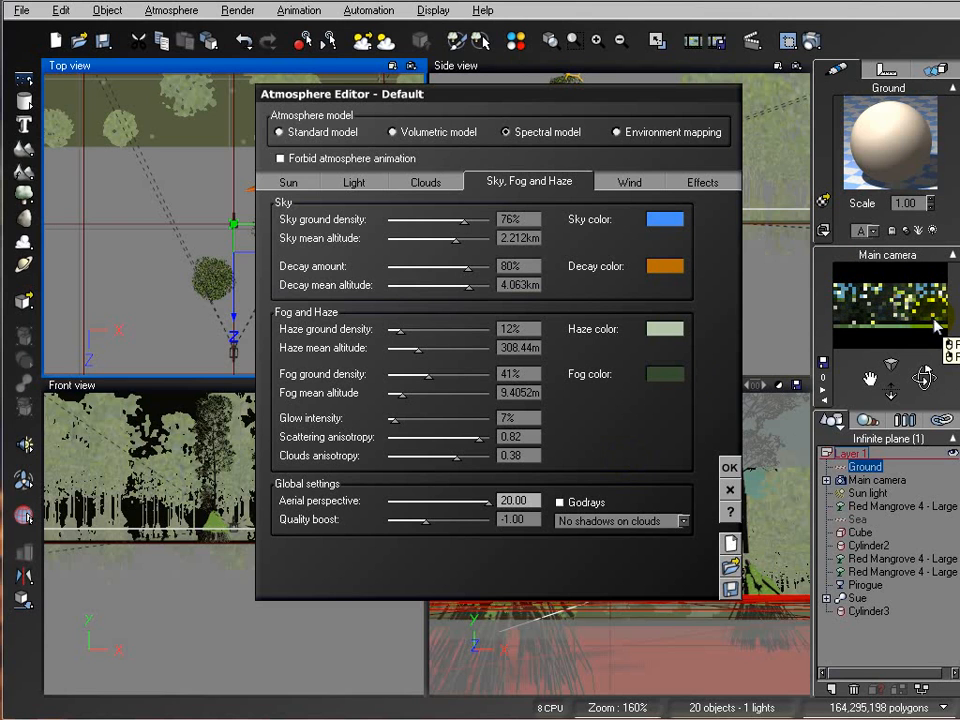
{"action": "left_click", "coordinate": [633, 178]}
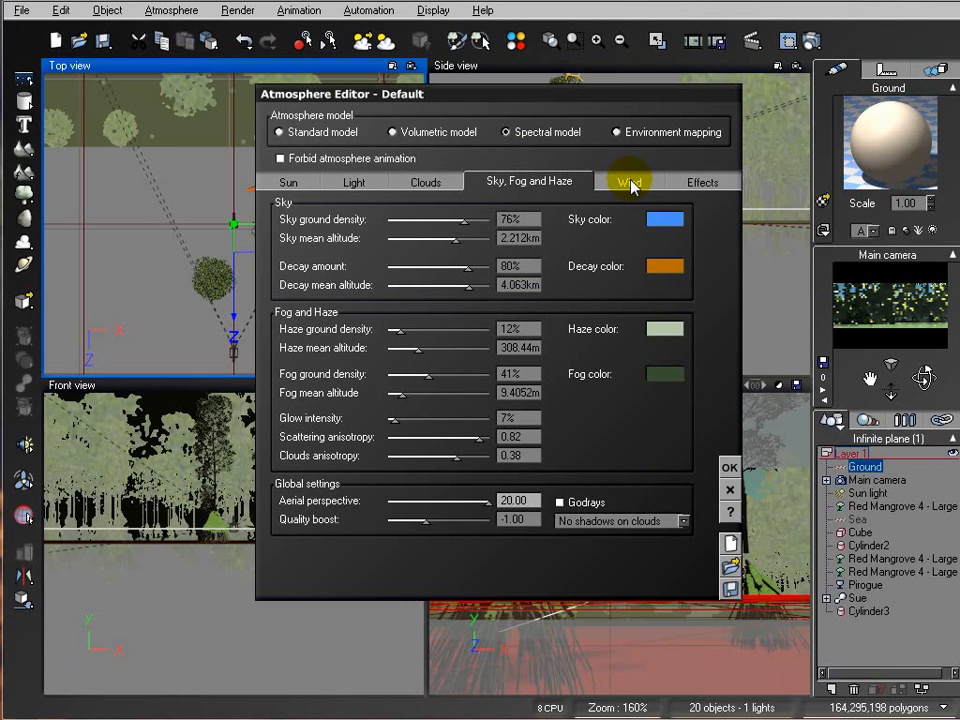
{"action": "left_click", "coordinate": [300, 203]}
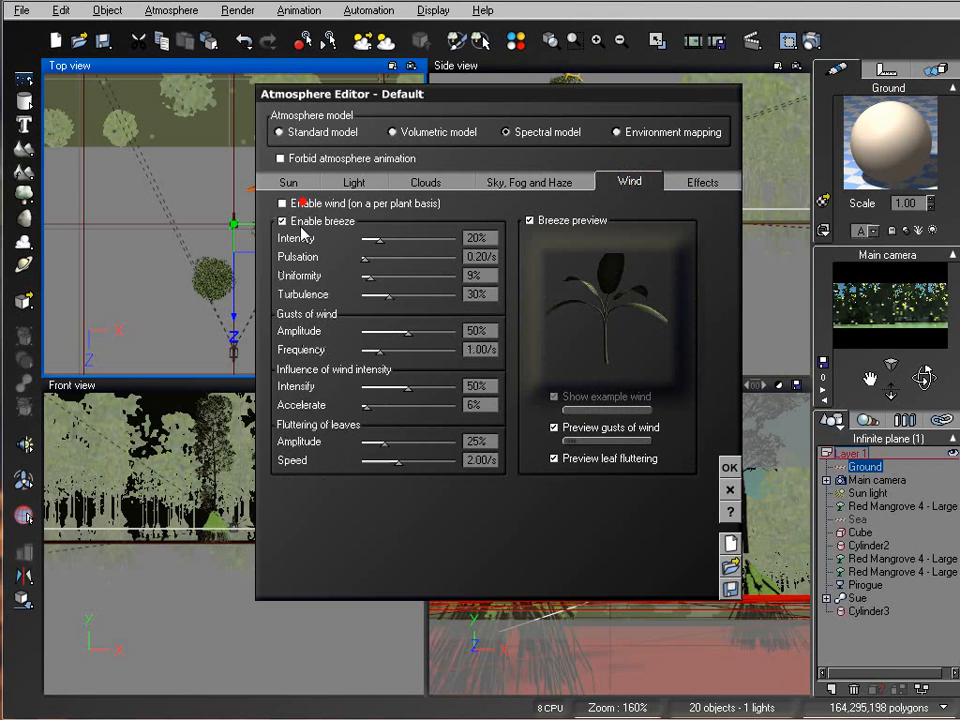
{"action": "left_click", "coordinate": [730, 467]}
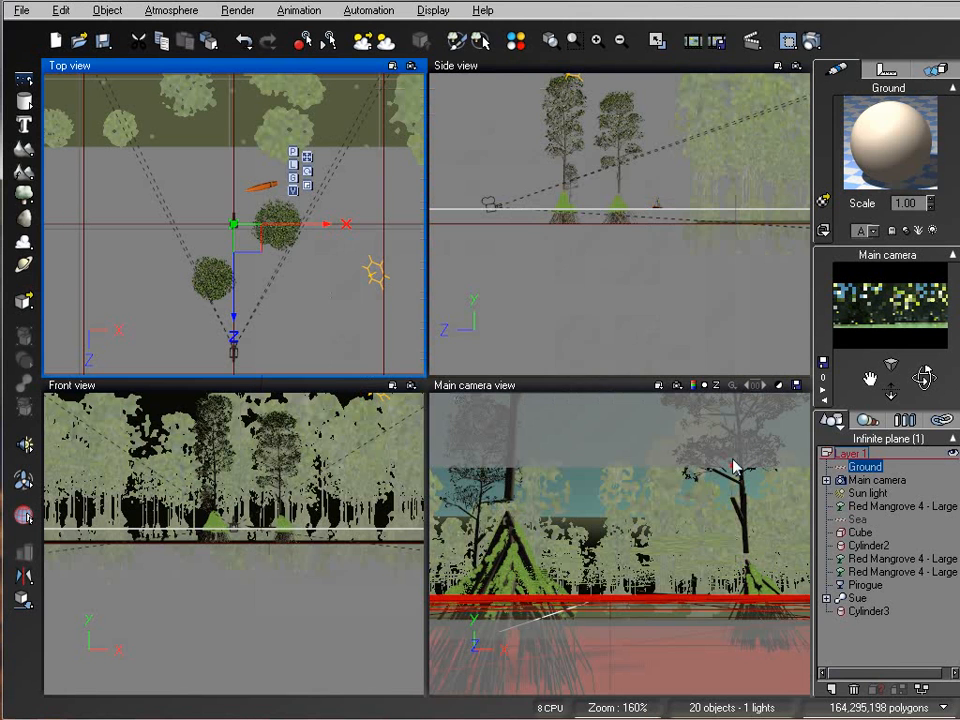
Step: Run a test render of the main camera view and close the render display
{"action": "left_click", "coordinate": [766, 267]}
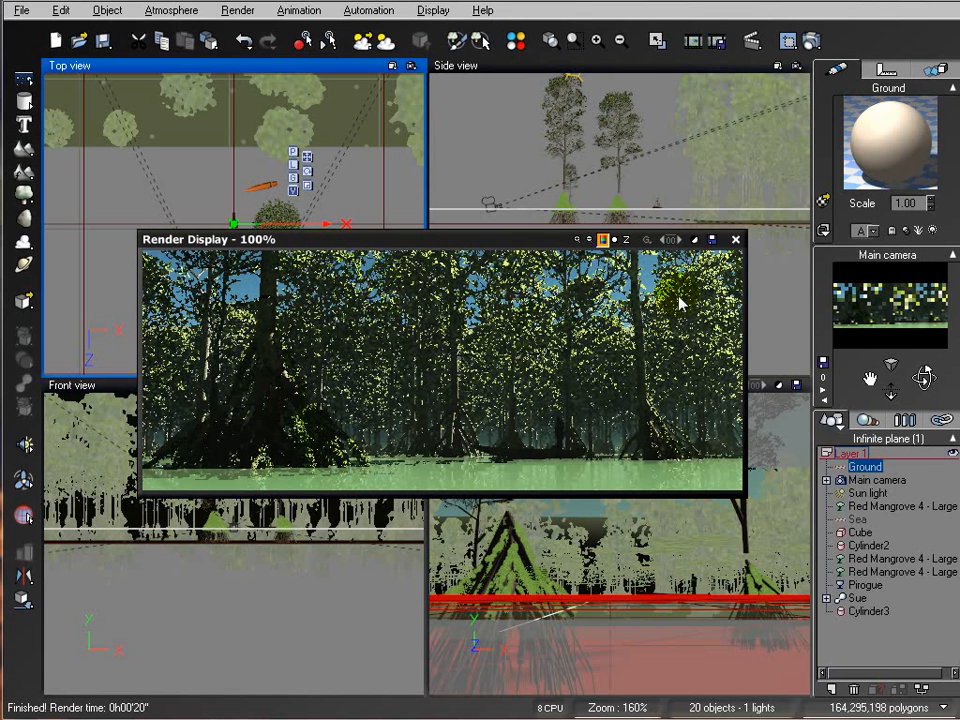
{"action": "left_click", "coordinate": [736, 241]}
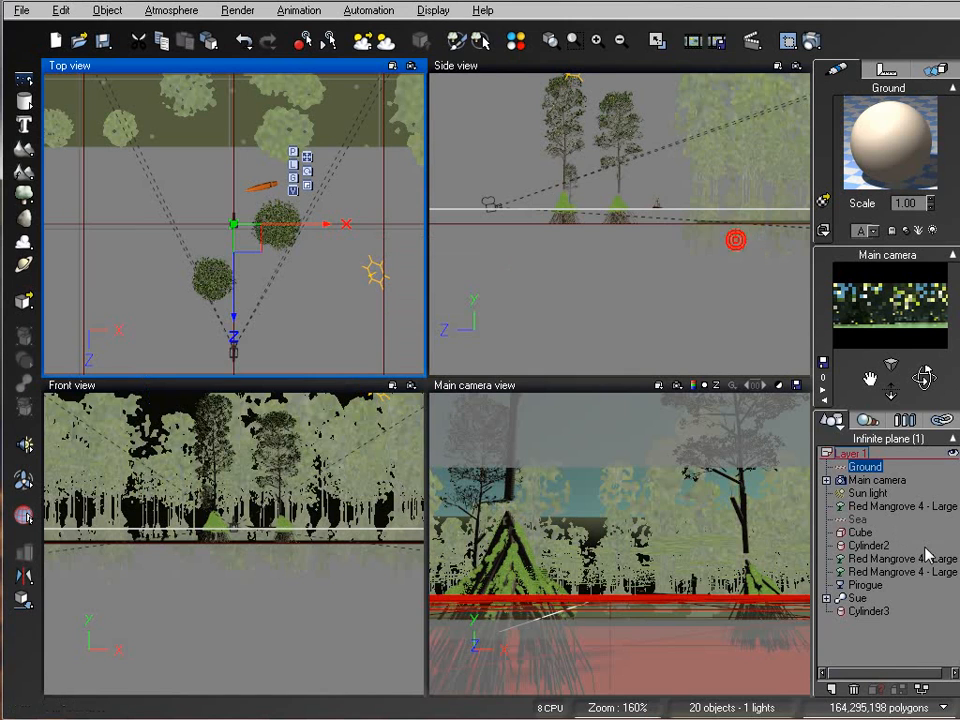
Step: In the Cube's Grass EcoSystem material, raise the overall scaling to about 1.95 and repopulate the mangrove instances
{"action": "left_click", "coordinate": [860, 532]}
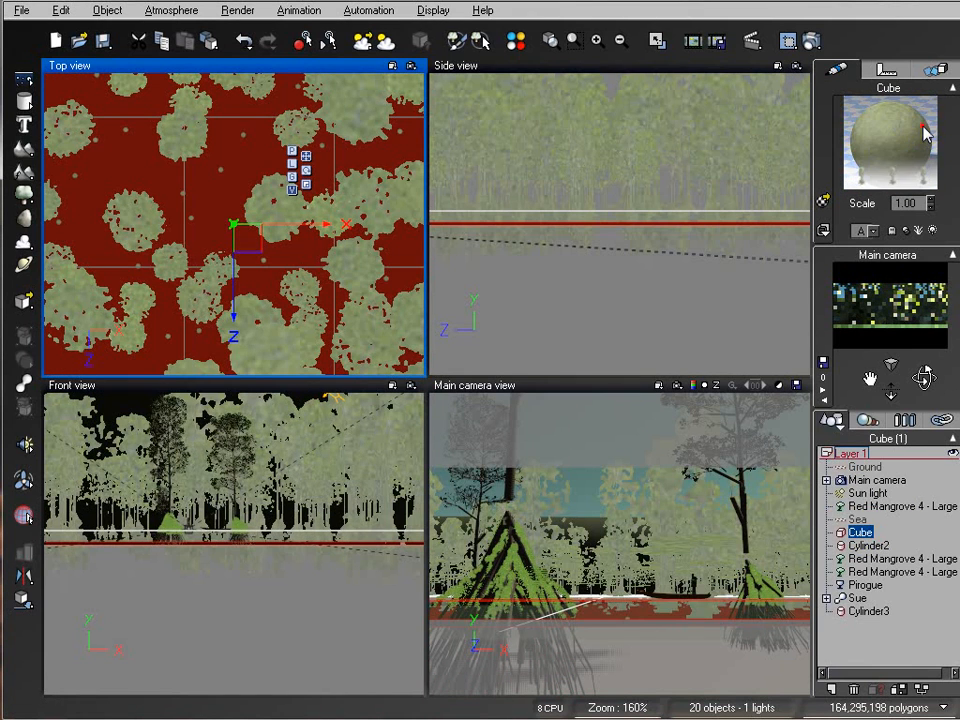
{"action": "double_click", "coordinate": [918, 133]}
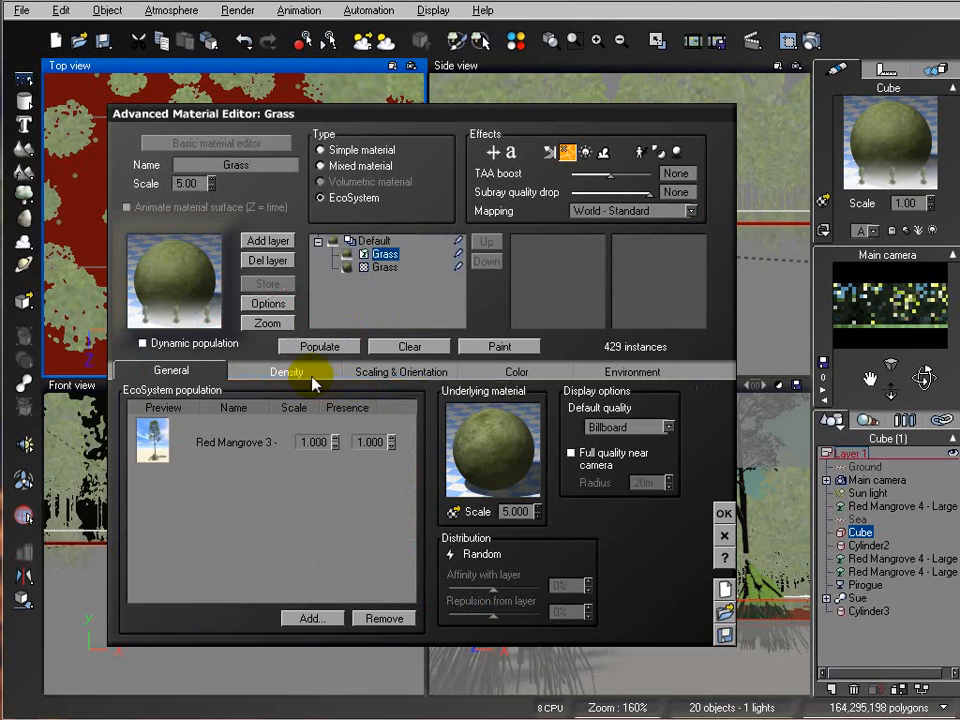
{"action": "left_click", "coordinate": [360, 372]}
{"action": "left_click_drag", "start_coordinate": [212, 403], "coordinate": [218, 403]}
{"action": "left_click", "coordinate": [317, 345]}
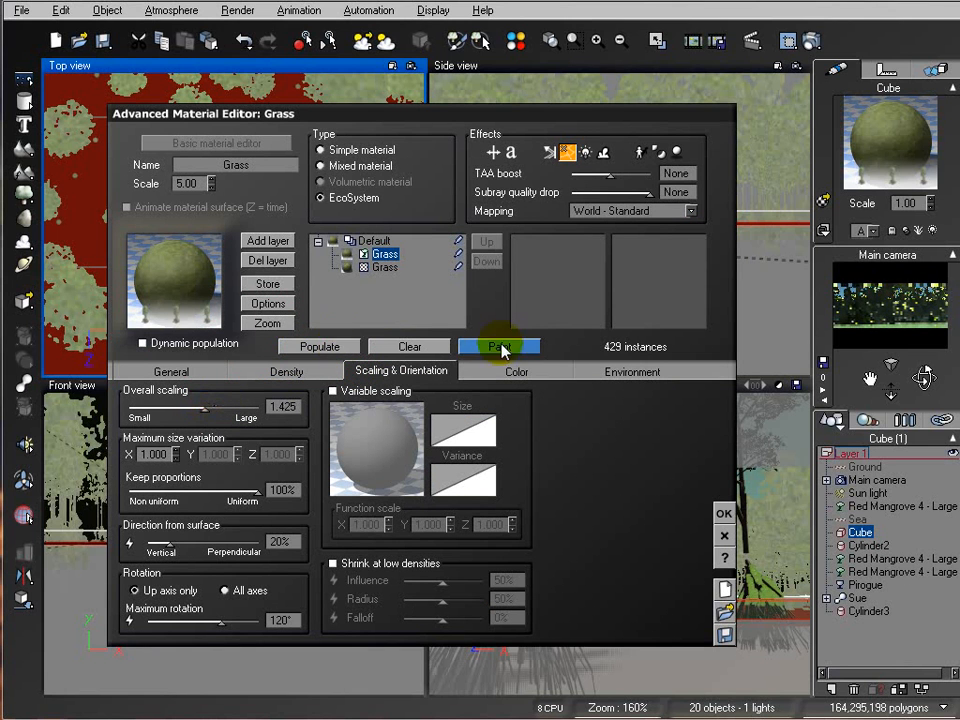
{"action": "left_click", "coordinate": [317, 345]}
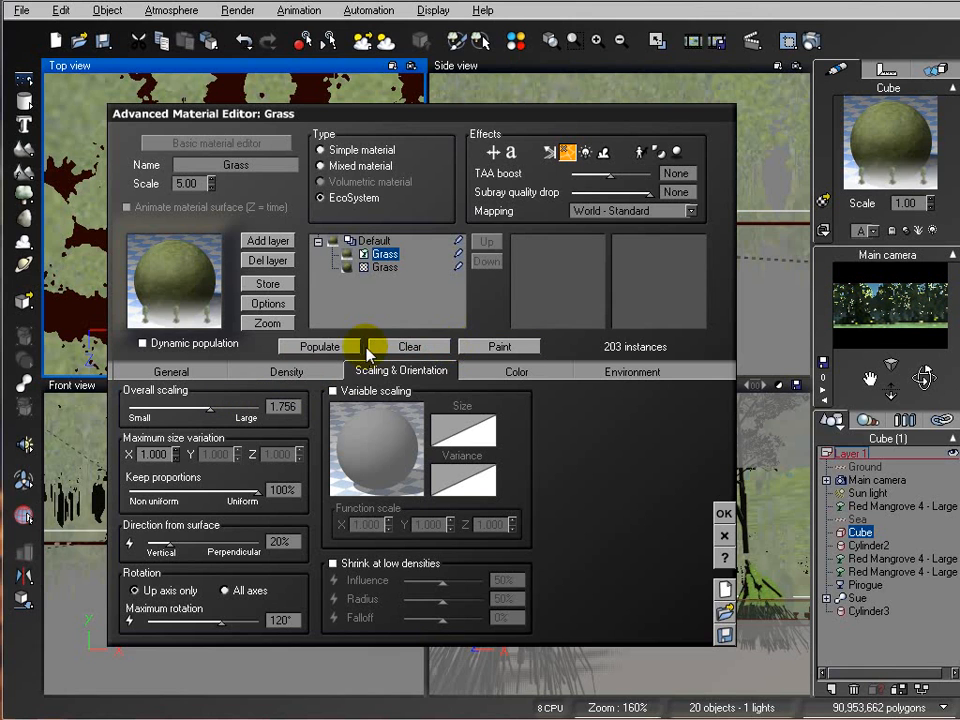
{"action": "left_click", "coordinate": [336, 350]}
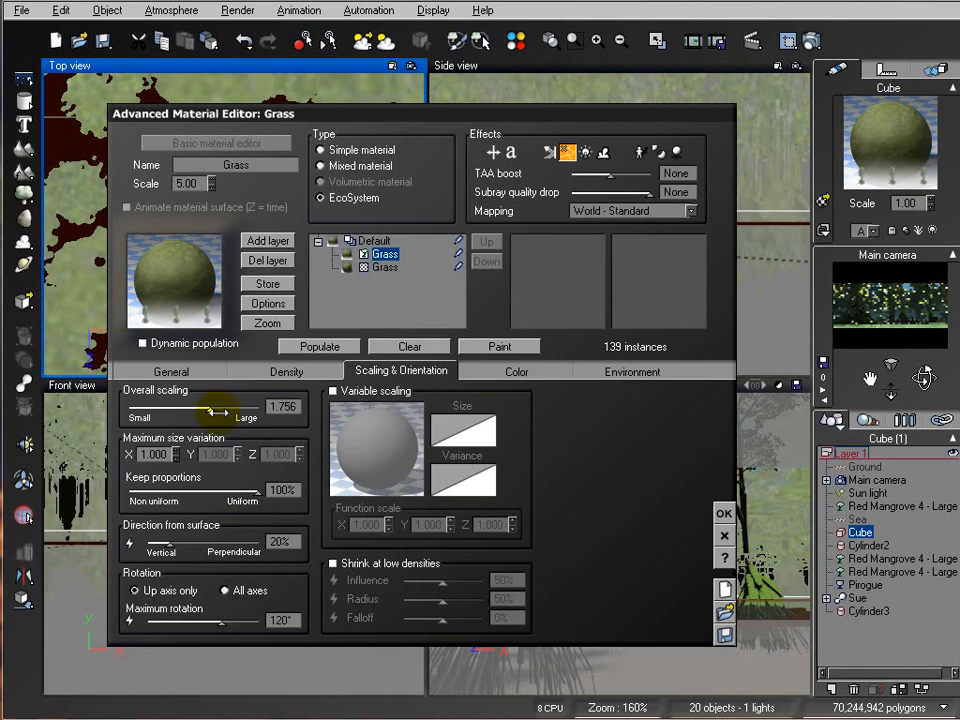
{"action": "left_click", "coordinate": [317, 346]}
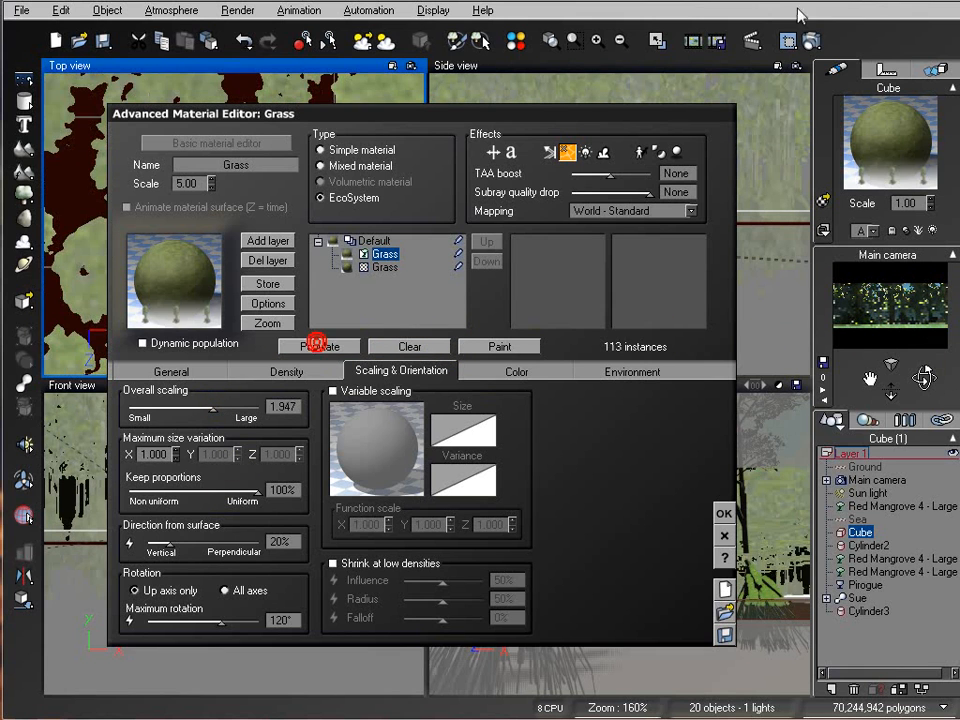
Step: Run a test render, close it, and confirm the material editor
{"action": "left_click", "coordinate": [817, 202]}
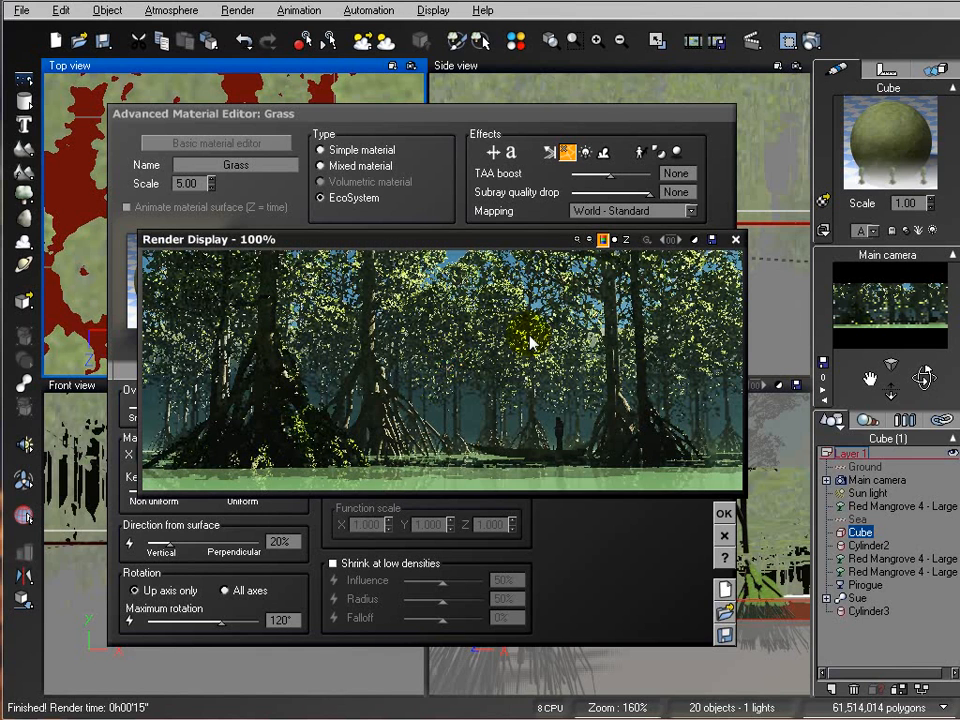
{"action": "left_click", "coordinate": [735, 240]}
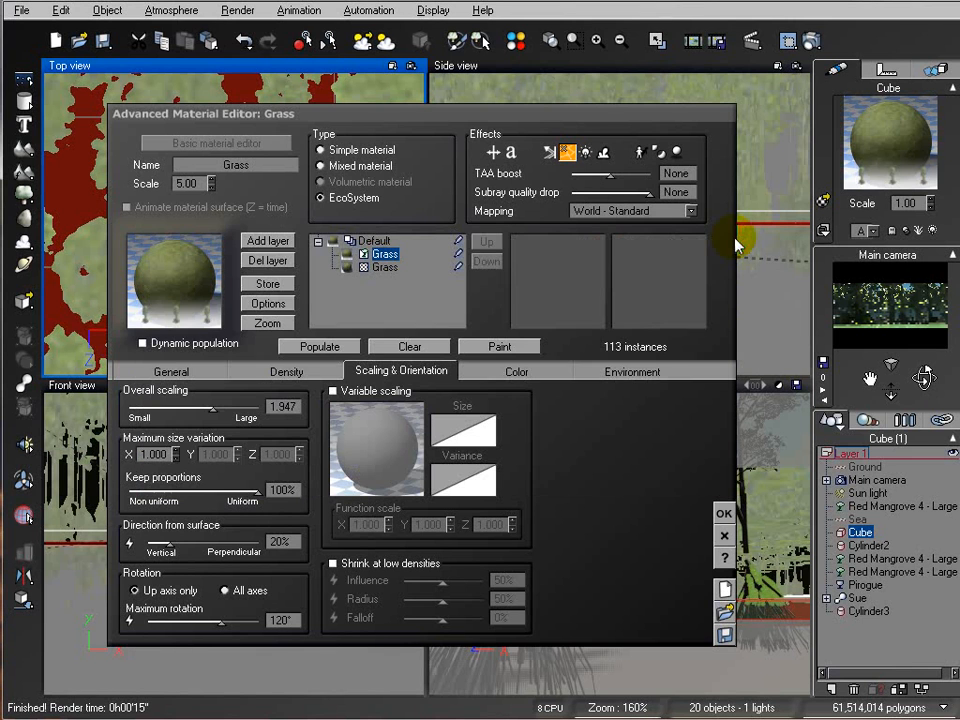
{"action": "left_click", "coordinate": [723, 513]}
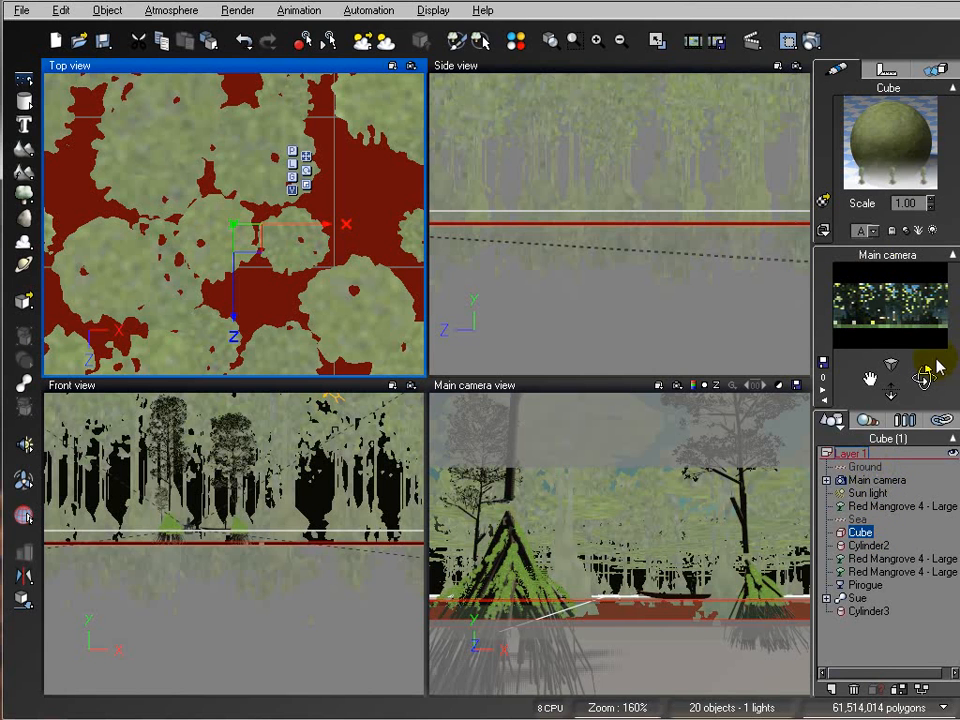
Step: Select Cylinder2 and stretch it upward in the side view to make it taller
{"action": "left_click", "coordinate": [868, 545]}
{"action": "left_click", "coordinate": [714, 210]}
{"action": "scroll", "coordinate": [714, 210], "scroll_direction": "down", "scroll_amount": 5}
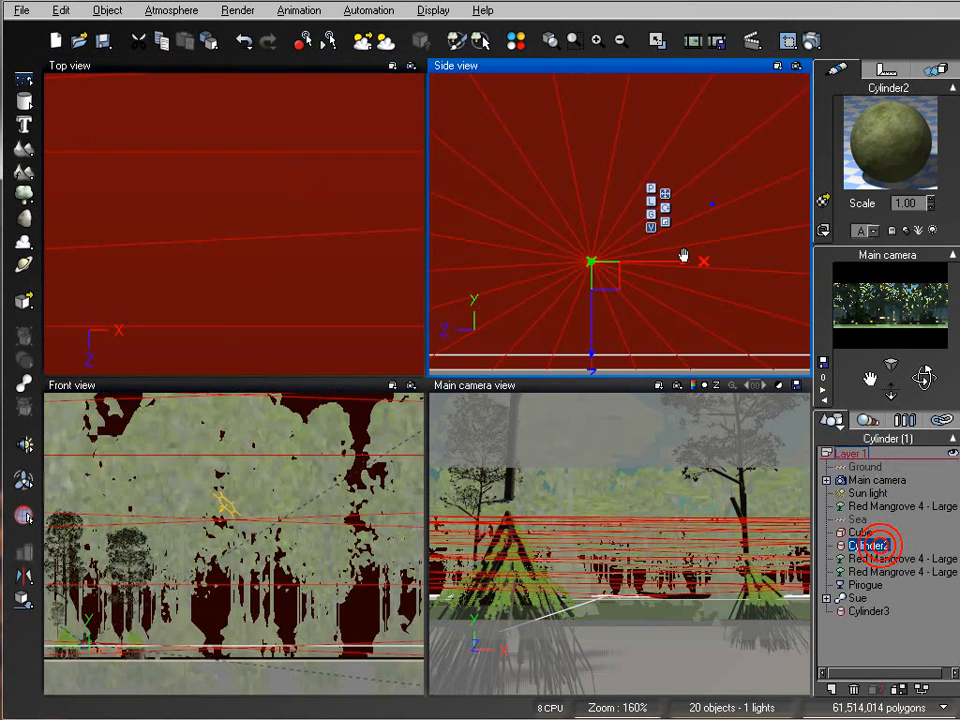
{"action": "scroll", "coordinate": [630, 175], "scroll_direction": "down", "scroll_amount": 3}
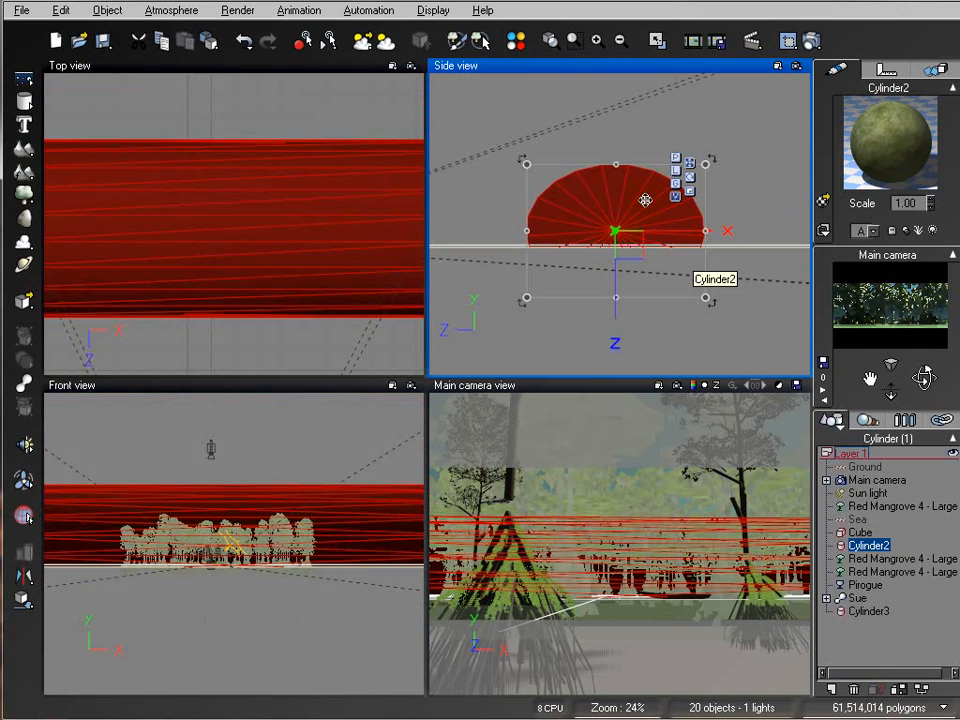
{"action": "left_click_drag", "start_coordinate": [622, 174], "coordinate": [618, 96]}
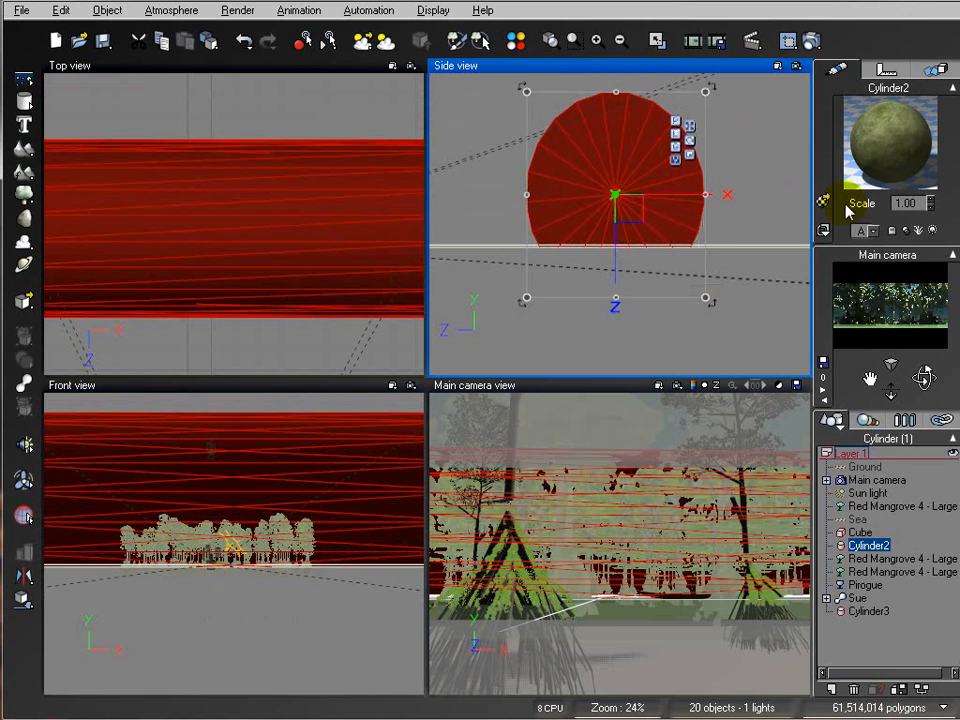
Step: Start a test render, stop it, and close the render display
{"action": "left_click", "coordinate": [811, 42]}
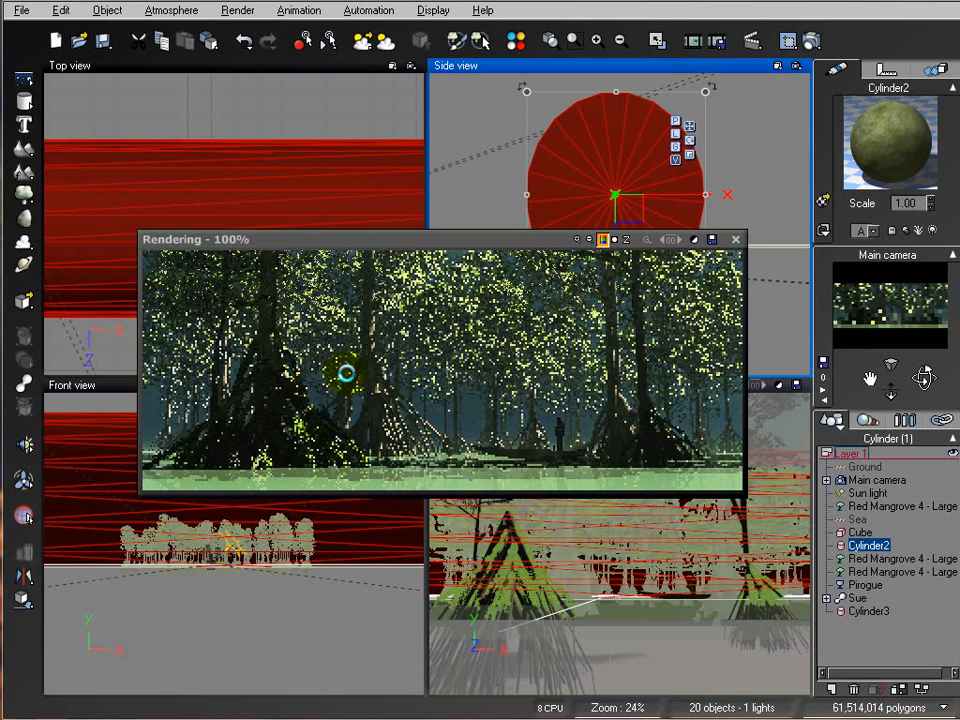
{"action": "left_click", "coordinate": [601, 376]}
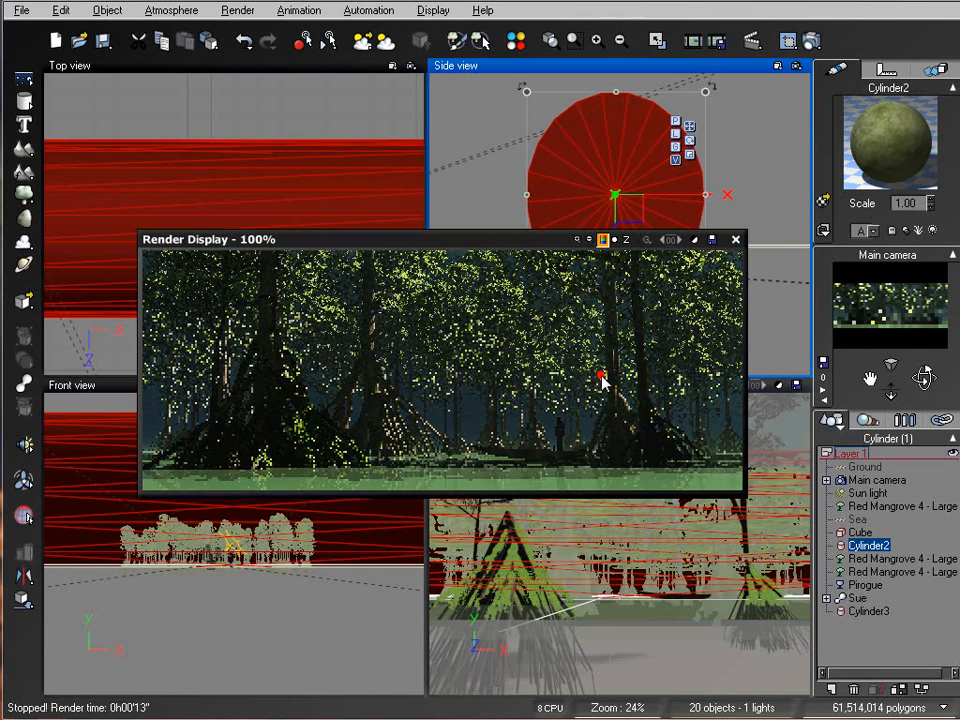
{"action": "left_click", "coordinate": [735, 240]}
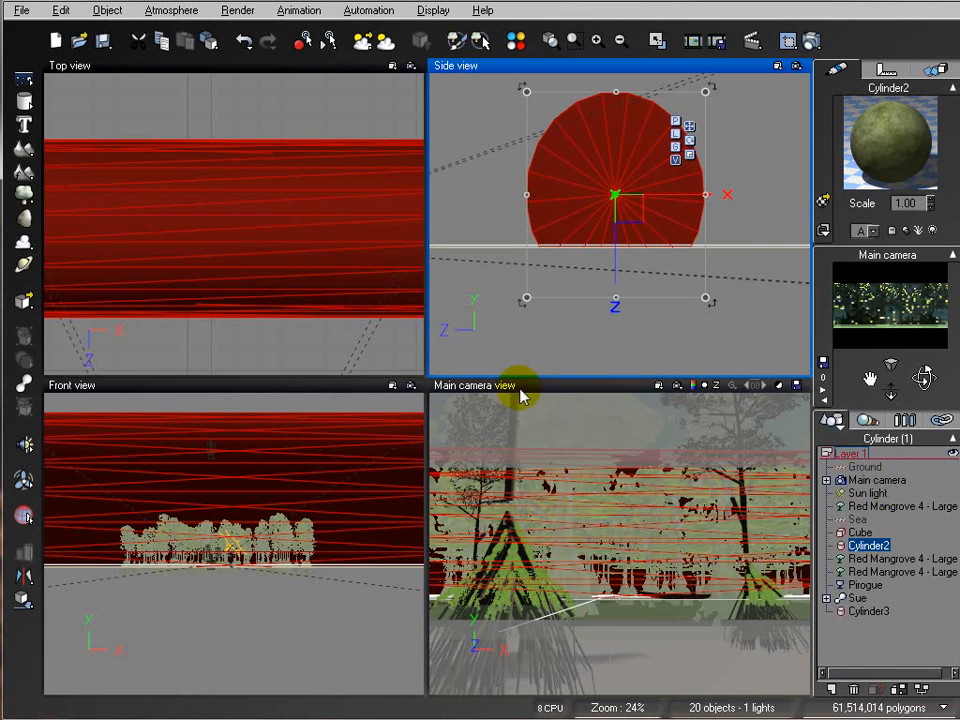
Step: Select the main camera and set its focal length to 75 mm
{"action": "left_click", "coordinate": [880, 481]}
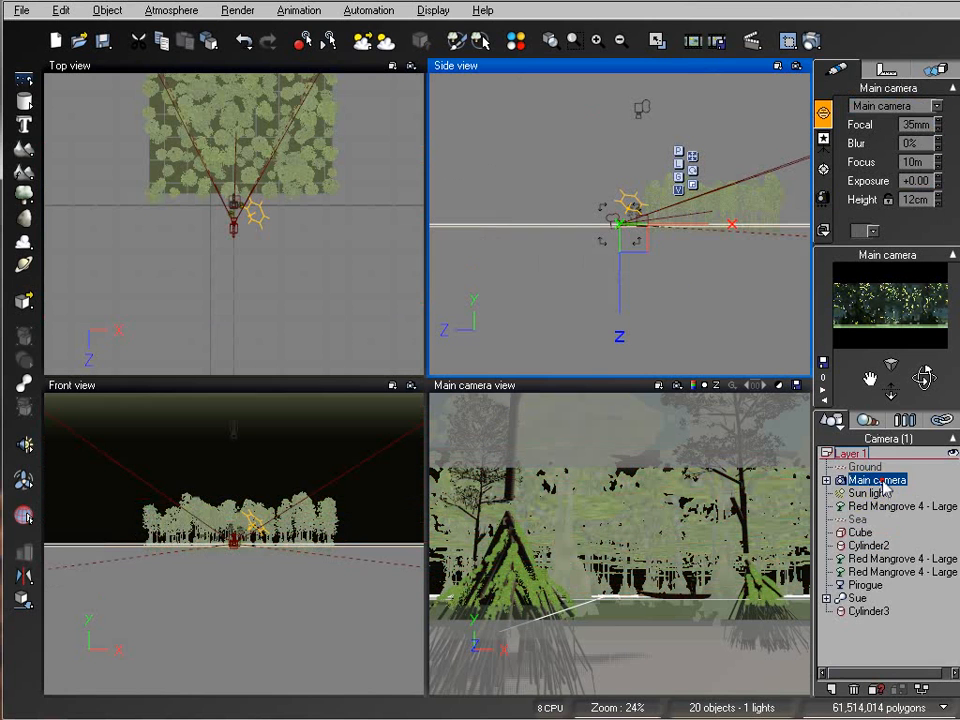
{"action": "left_click", "coordinate": [908, 124]}
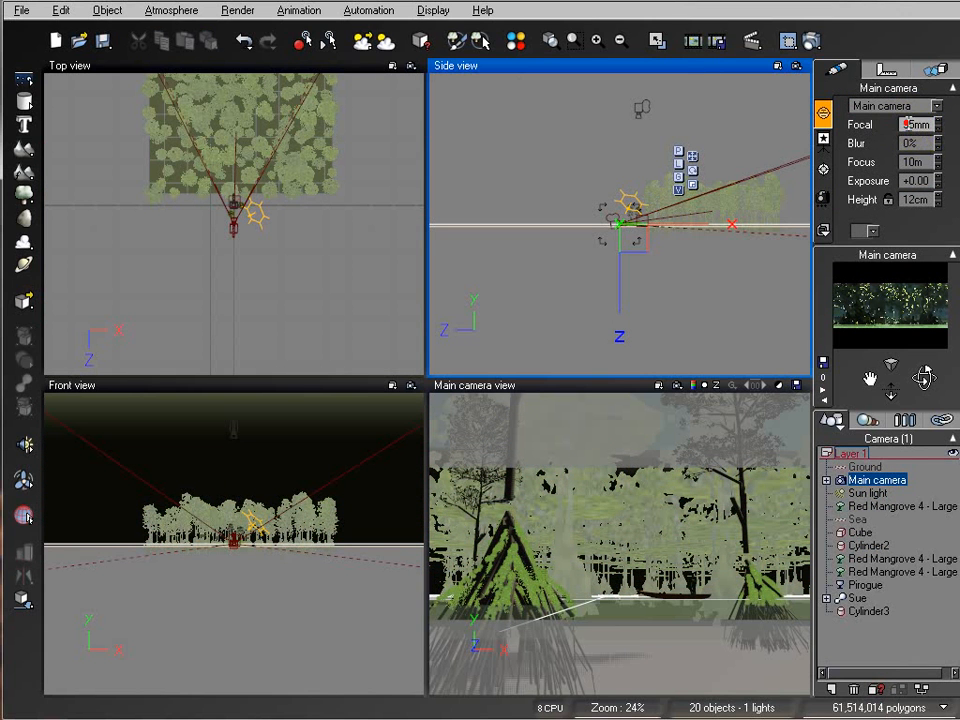
{"action": "type", "text": "75"}
{"action": "key", "text": "Return"}
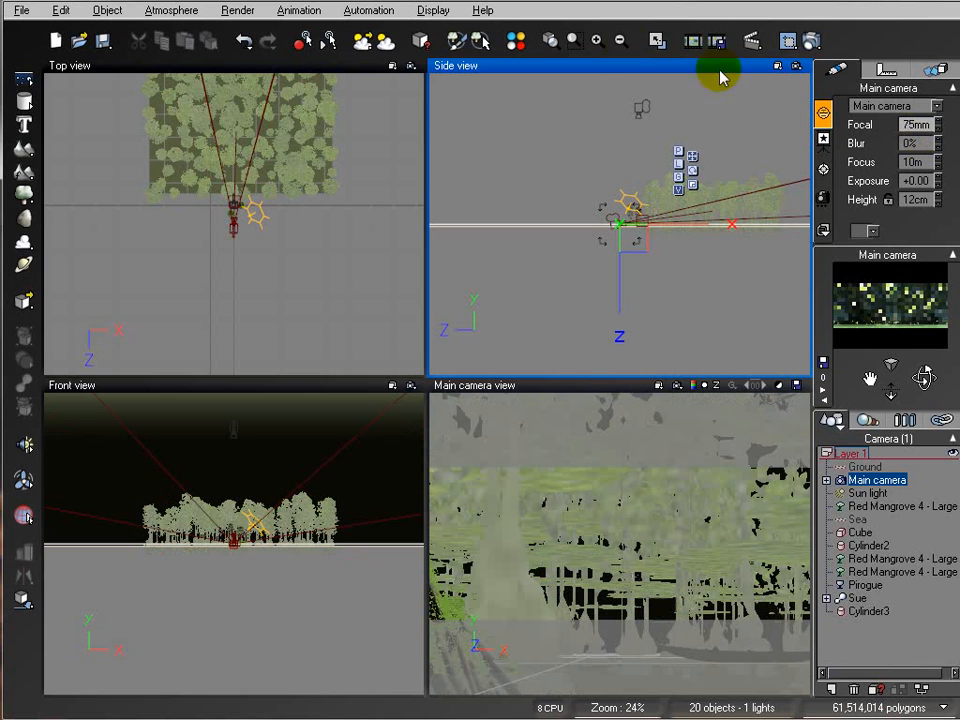
Step: Move the main camera back from the mangroves in the side view
{"action": "scroll", "coordinate": [709, 268], "scroll_direction": "down", "scroll_amount": 3}
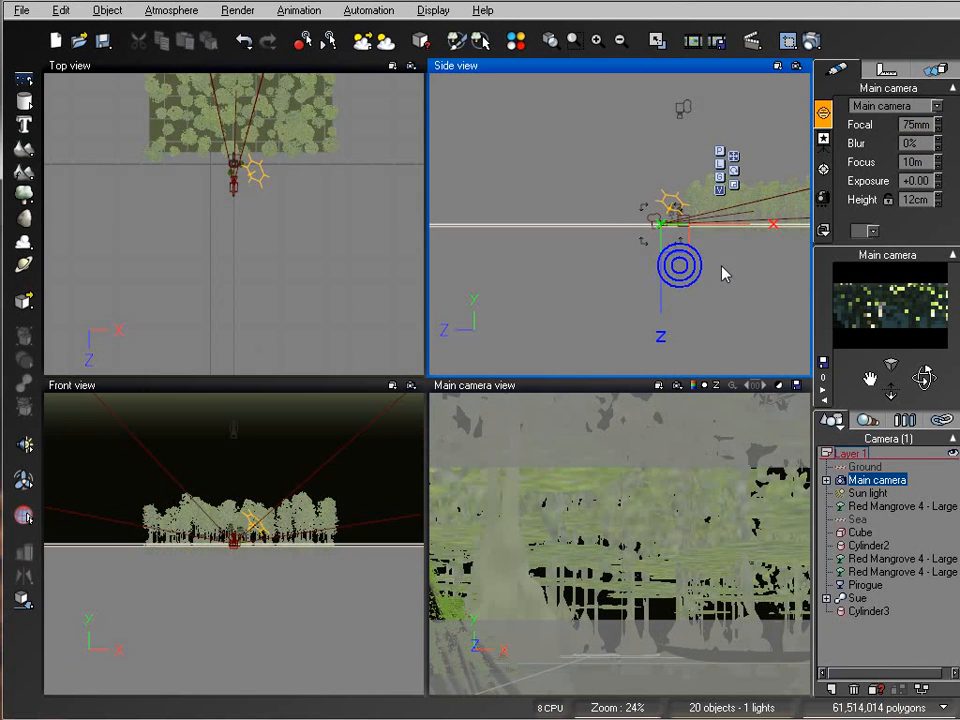
{"action": "scroll", "coordinate": [700, 236], "scroll_direction": "down", "scroll_amount": 3}
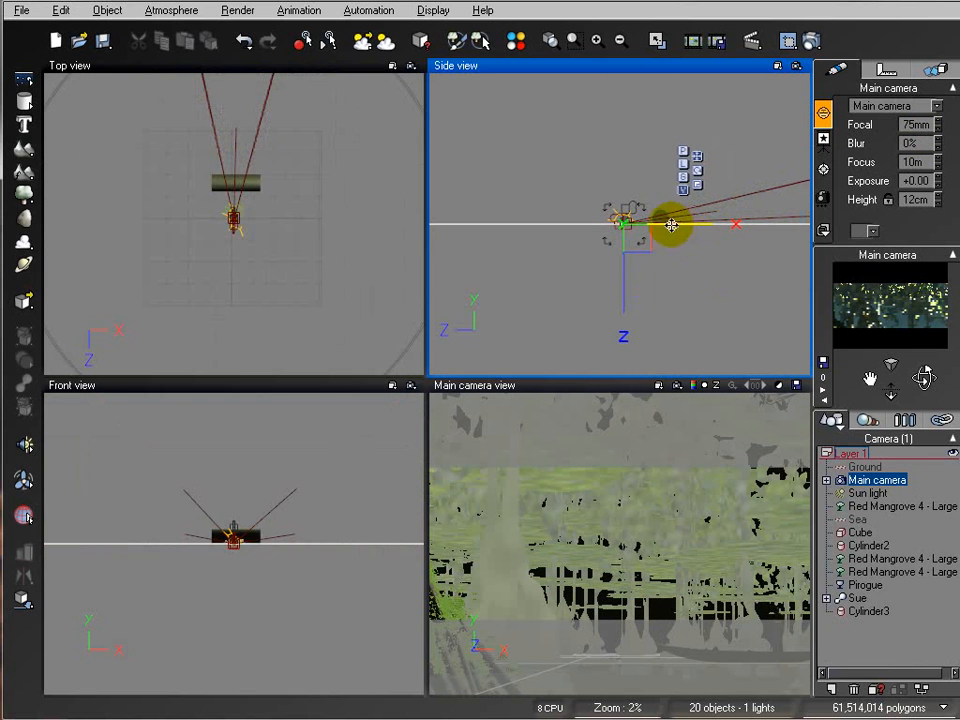
{"action": "left_click_drag", "start_coordinate": [642, 224], "coordinate": [649, 223]}
{"action": "scroll", "coordinate": [669, 253], "scroll_direction": "up", "scroll_amount": 5}
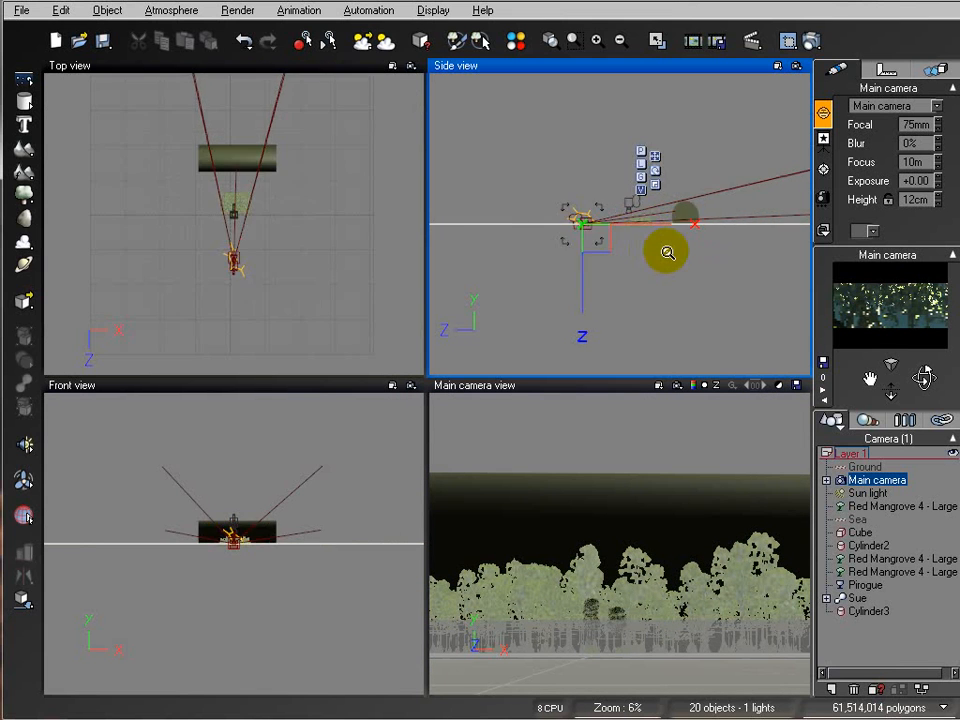
Step: Move the main camera forward in the side view to frame the nearest mangrove and the pirogue
{"action": "scroll", "coordinate": [610, 250], "scroll_direction": "up", "scroll_amount": 4}
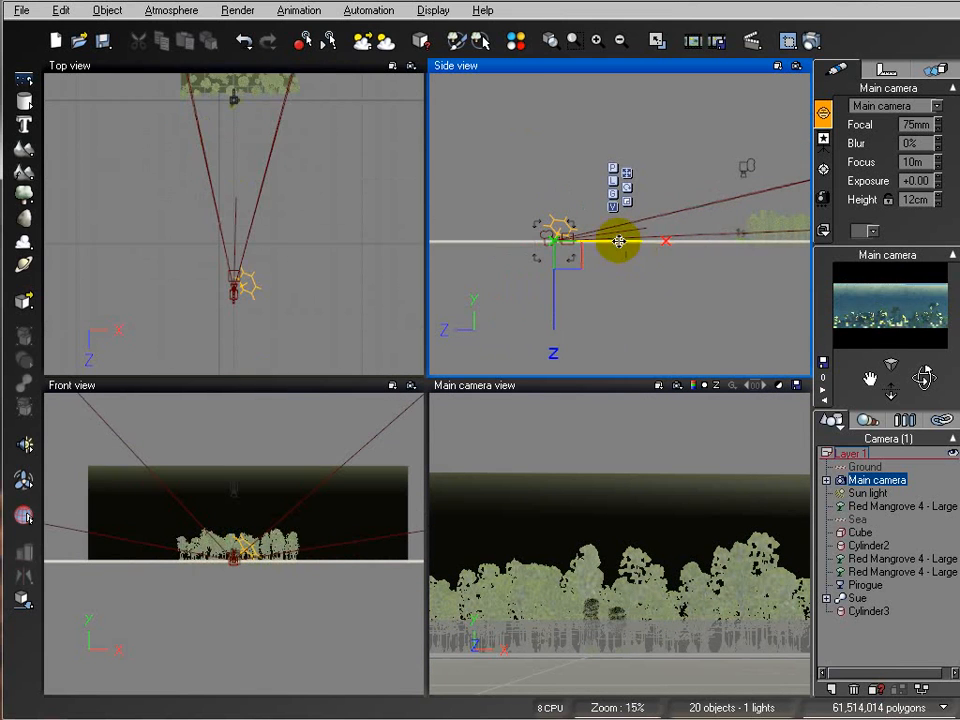
{"action": "scroll", "coordinate": [607, 255], "scroll_direction": "up", "scroll_amount": 4}
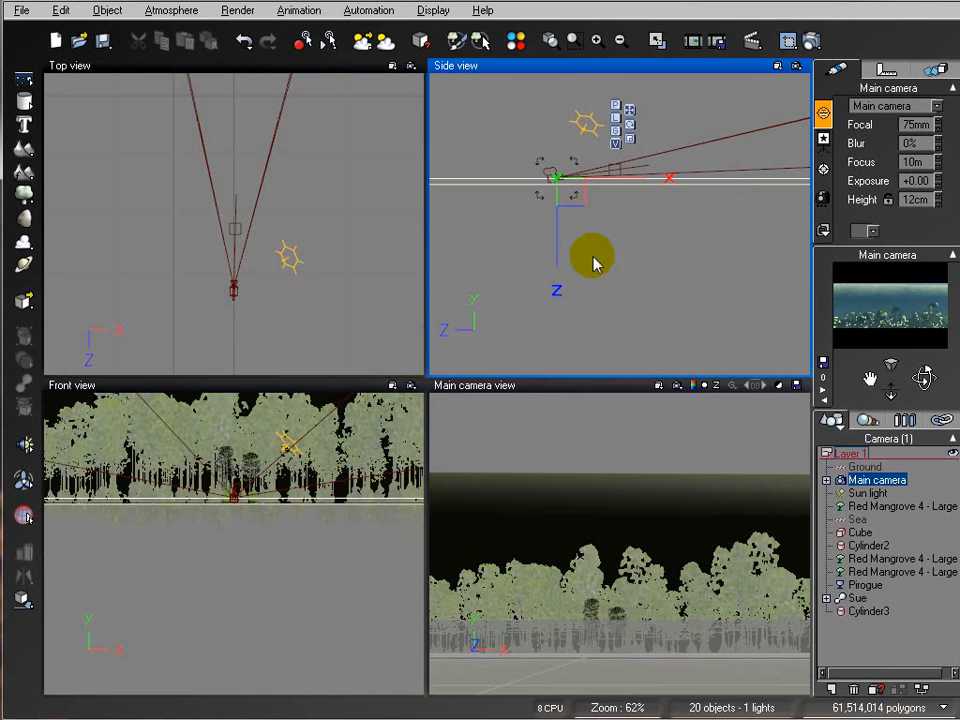
{"action": "left_click_drag", "start_coordinate": [925, 377], "coordinate": [925, 395]}
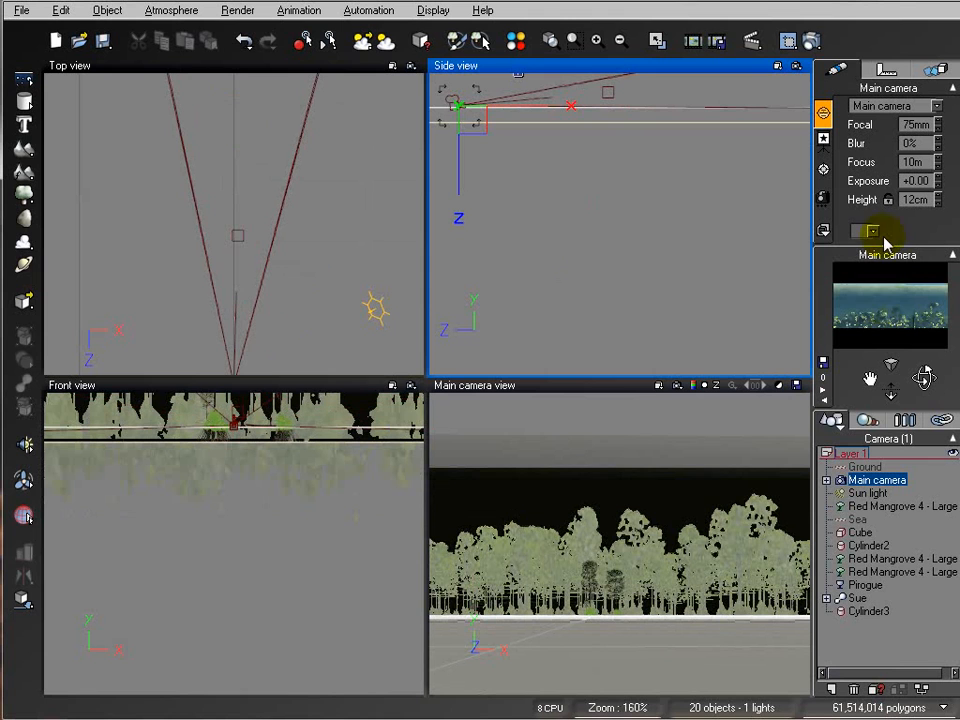
{"action": "left_click_drag", "start_coordinate": [512, 109], "coordinate": [785, 108]}
{"action": "right_click_drag", "start_coordinate": [769, 191], "coordinate": [456, 208]}
{"action": "scroll", "coordinate": [660, 188], "scroll_direction": "down", "scroll_amount": 3}
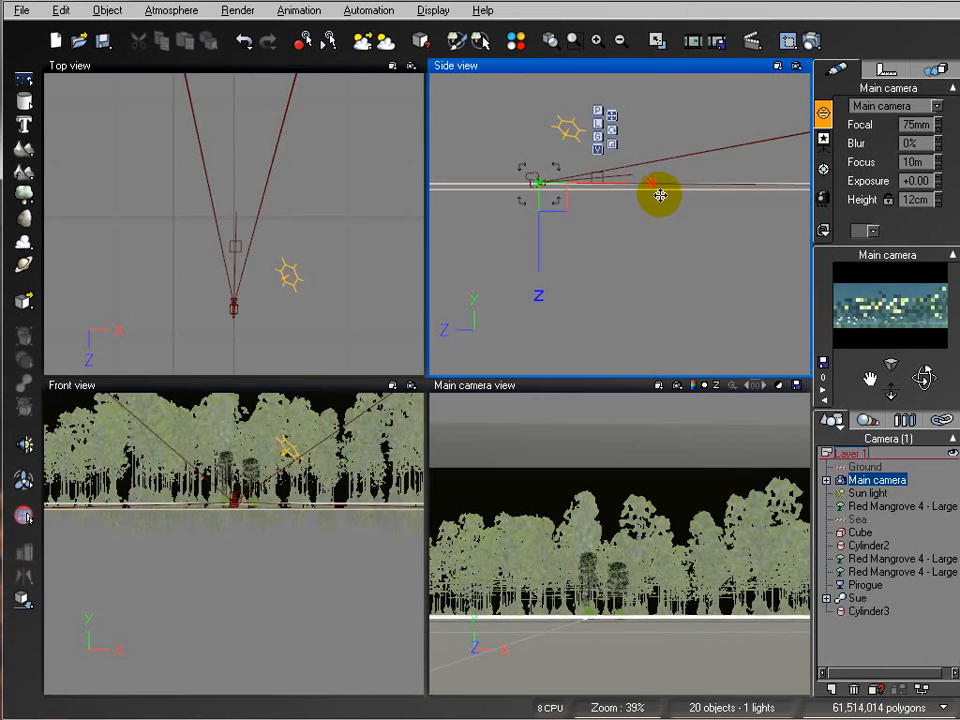
{"action": "right_click_drag", "start_coordinate": [712, 234], "coordinate": [529, 257]}
{"action": "left_click_drag", "start_coordinate": [463, 231], "coordinate": [836, 238]}
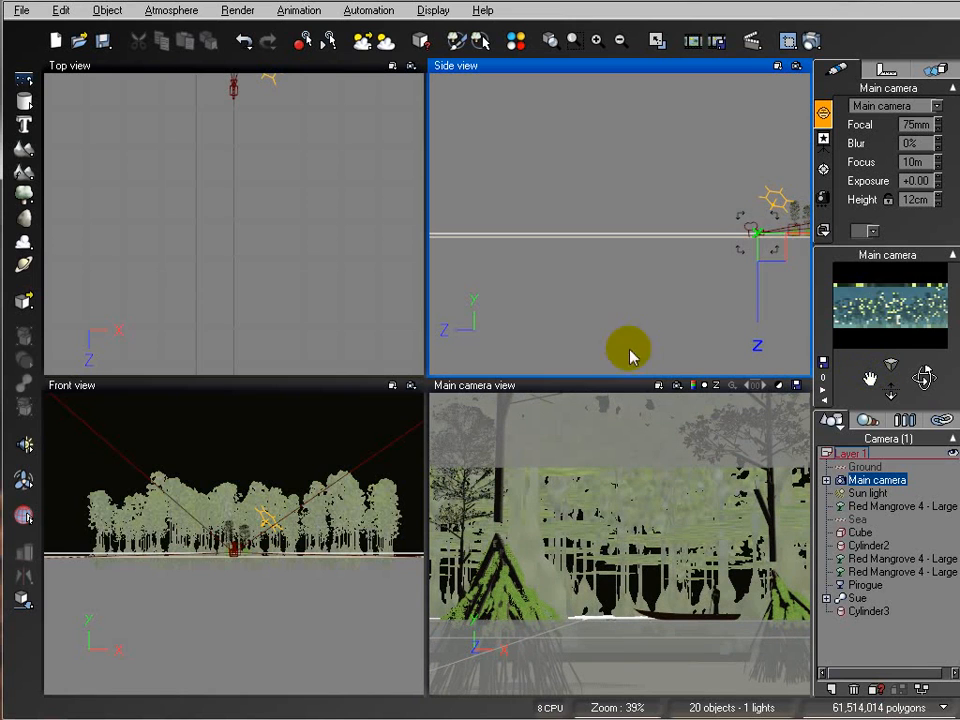
Step: Run a test render from the main camera, stop it, and close the render display
{"action": "scroll", "coordinate": [721, 306], "scroll_direction": "up", "scroll_amount": 2}
{"action": "right_click_drag", "start_coordinate": [743, 281], "coordinate": [430, 196]}
{"action": "scroll", "coordinate": [724, 240], "scroll_direction": "up", "scroll_amount": 3}
{"action": "right_click_drag", "start_coordinate": [678, 140], "coordinate": [620, 370]}
{"action": "right_click_drag", "start_coordinate": [735, 261], "coordinate": [571, 299]}
{"action": "scroll", "coordinate": [588, 287], "scroll_direction": "up", "scroll_amount": 1}
{"action": "scroll", "coordinate": [588, 287], "scroll_direction": "up", "scroll_amount": 1}
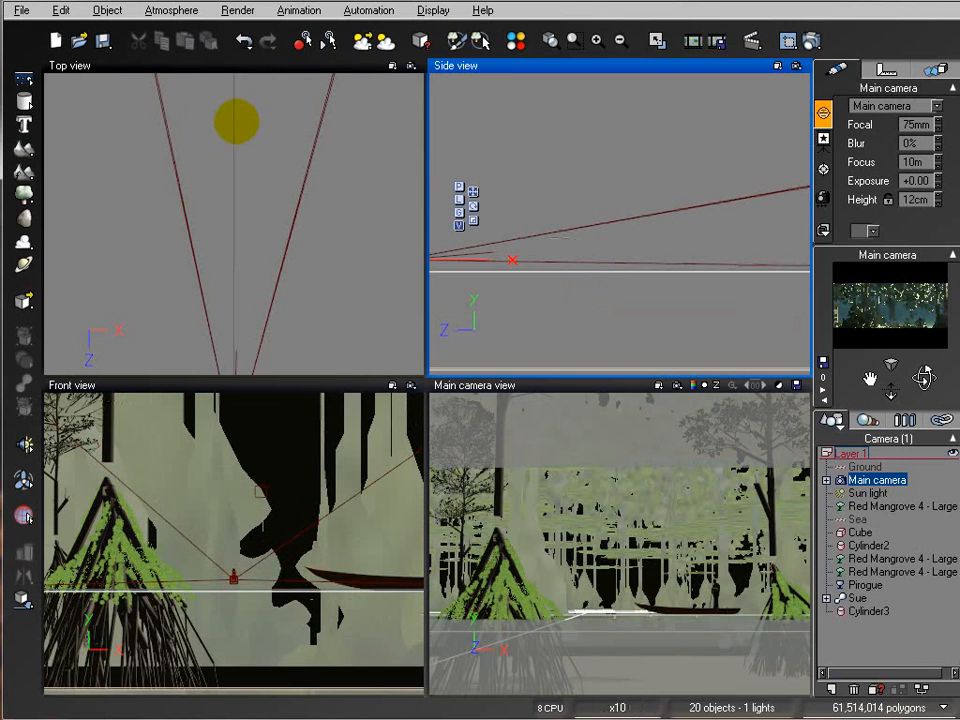
{"action": "left_click", "coordinate": [845, 481]}
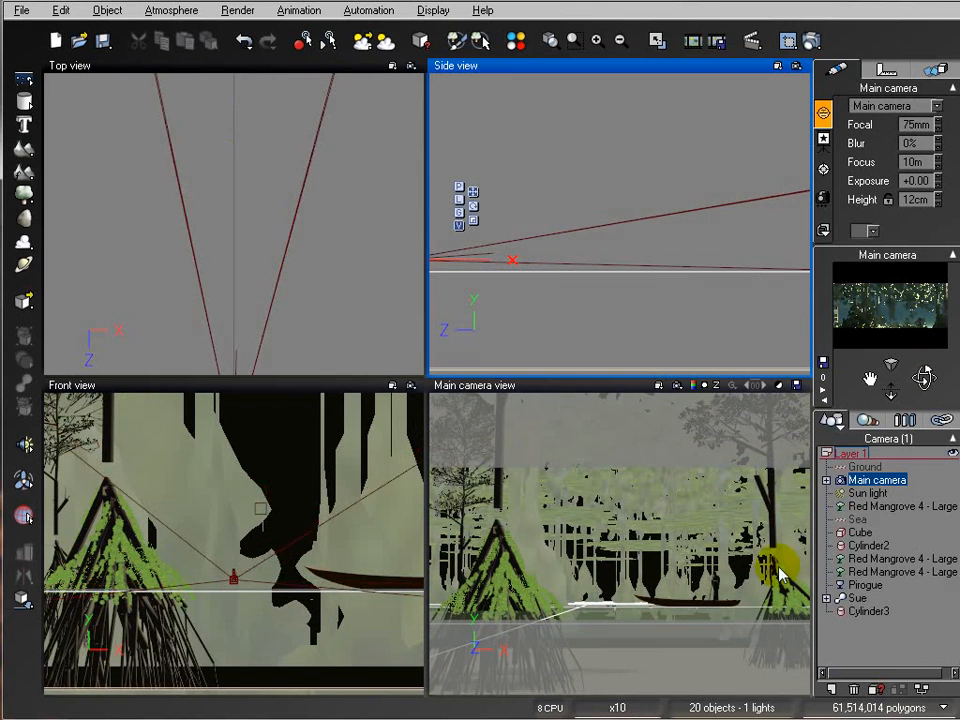
{"action": "left_click", "coordinate": [810, 41]}
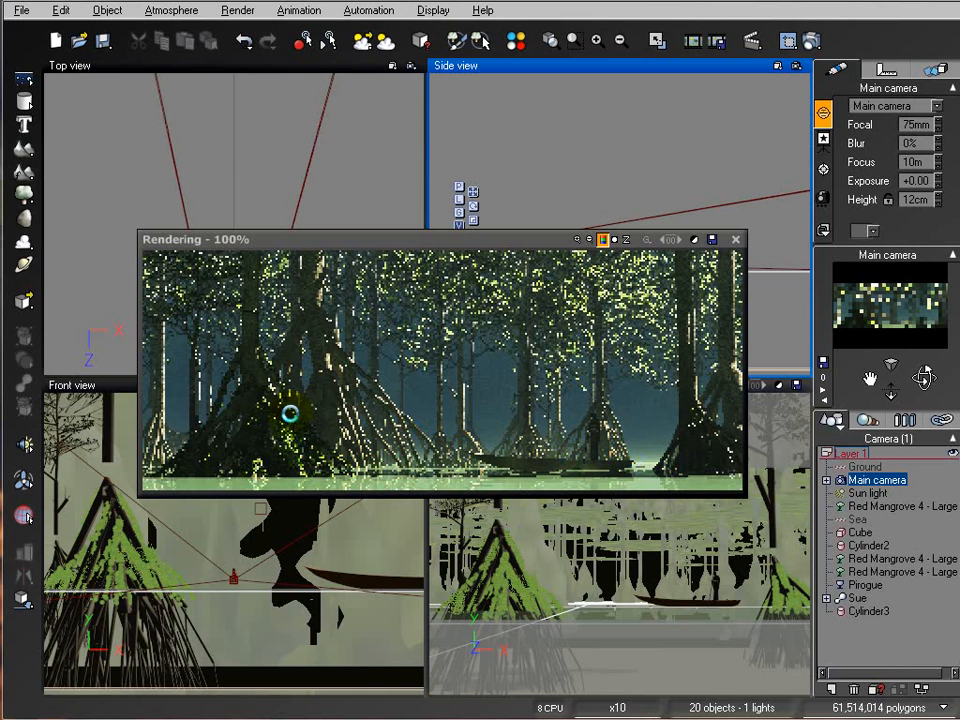
{"action": "right_click", "coordinate": [535, 371]}
{"action": "left_click", "coordinate": [733, 239]}
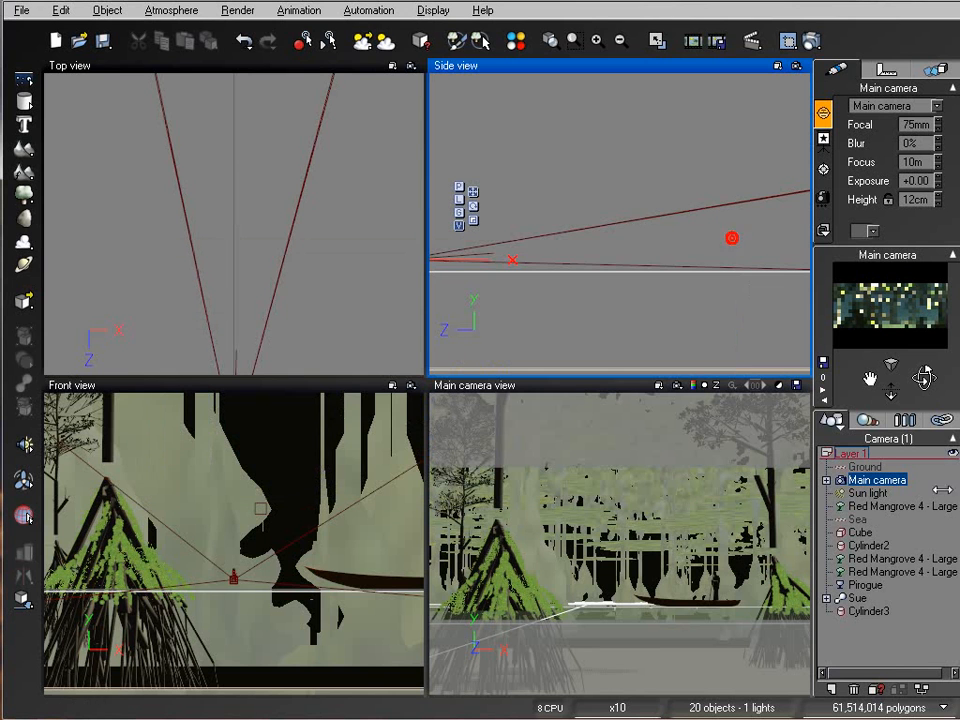
Step: Open the Cube's Grass ecosystem material, lower its overall scaling to 1.153, and repopulate it
{"action": "left_click", "coordinate": [861, 532]}
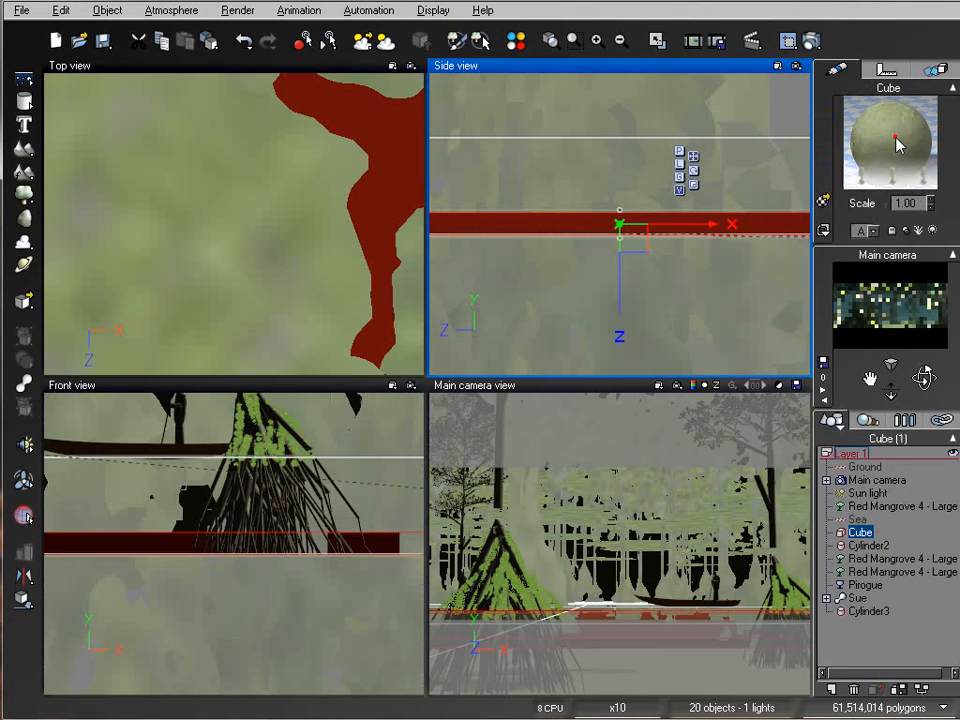
{"action": "double_click", "coordinate": [899, 143]}
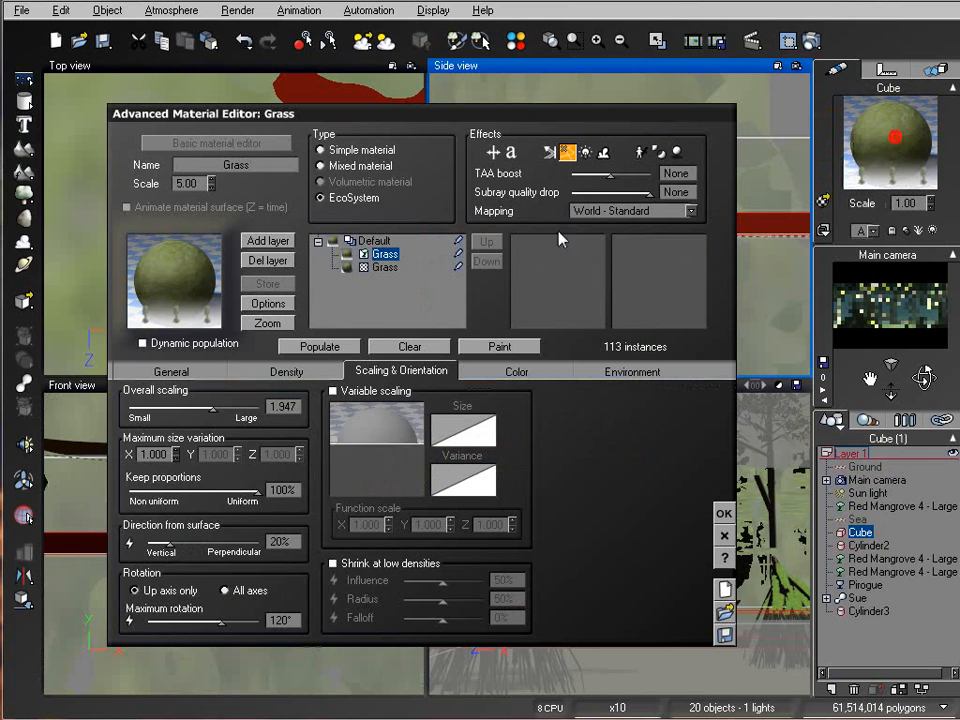
{"action": "left_click_drag", "start_coordinate": [240, 410], "coordinate": [228, 408]}
{"action": "left_click", "coordinate": [312, 345]}
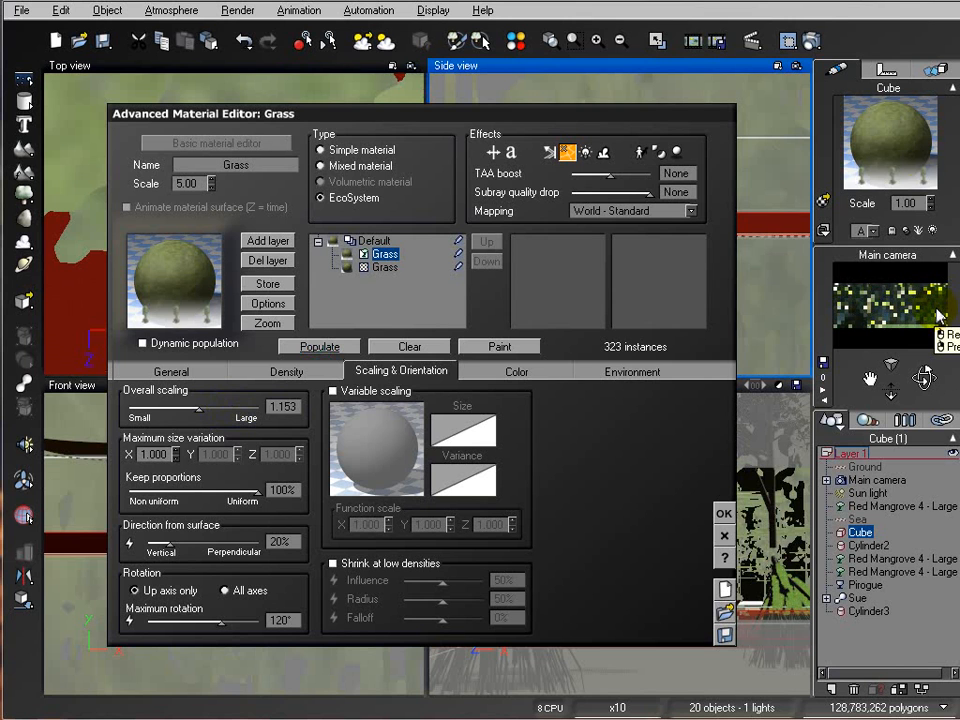
Step: Start a test render to check the grass, stop it, and close the render display
{"action": "left_click", "coordinate": [811, 41]}
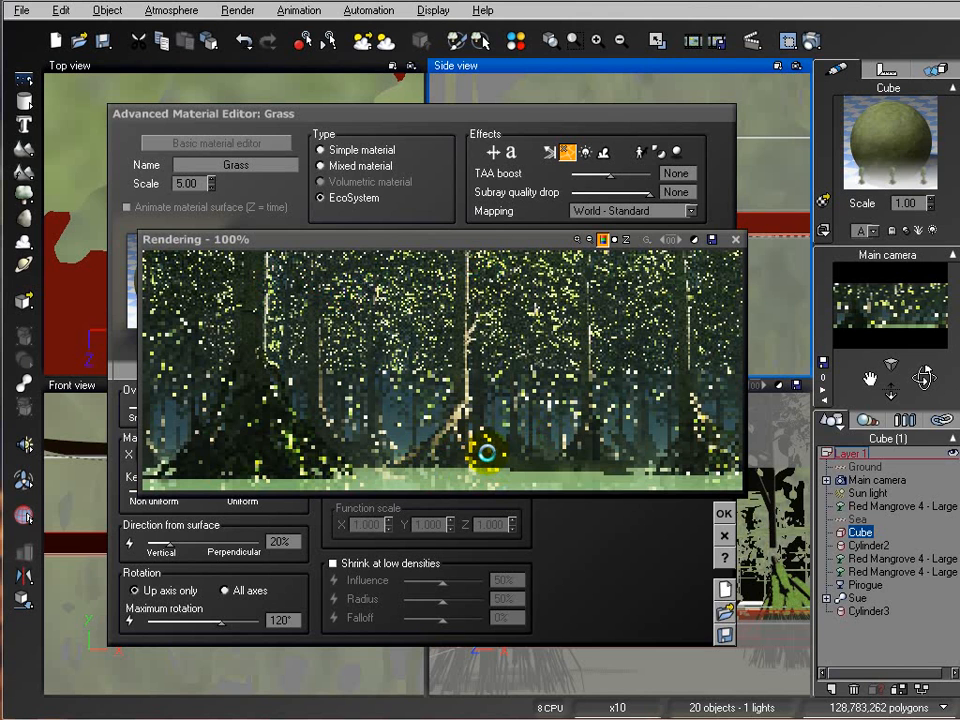
{"action": "left_click", "coordinate": [496, 401]}
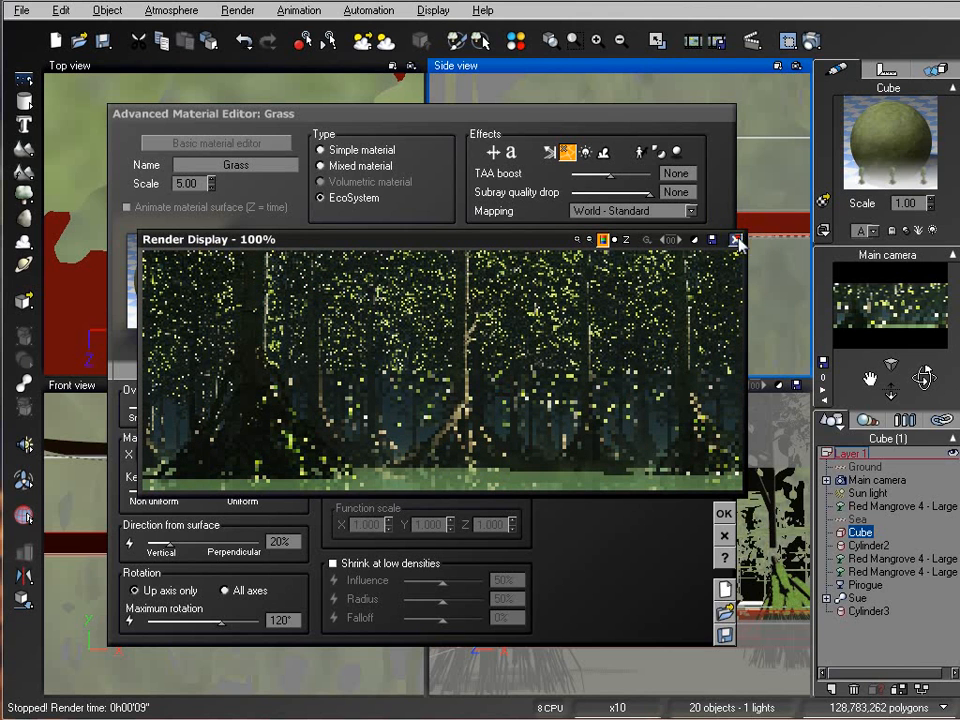
{"action": "left_click", "coordinate": [735, 241]}
Step: Set the Grass overall scaling to 0.513 and repopulate the ecosystem
{"action": "left_click", "coordinate": [240, 400]}
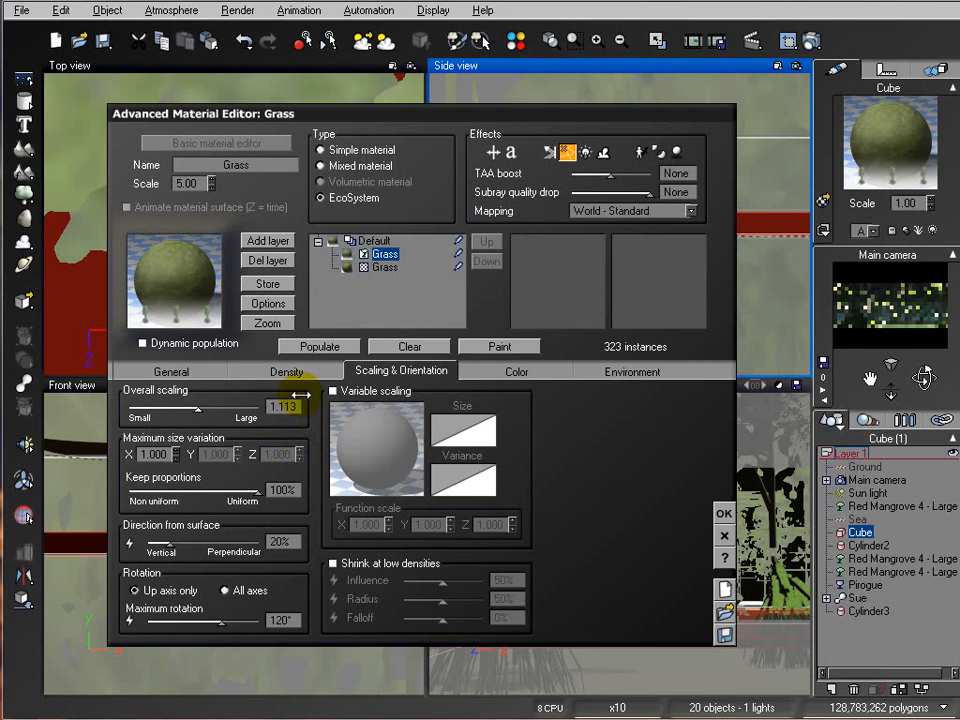
{"action": "left_click_drag", "start_coordinate": [221, 394], "coordinate": [113, 392]}
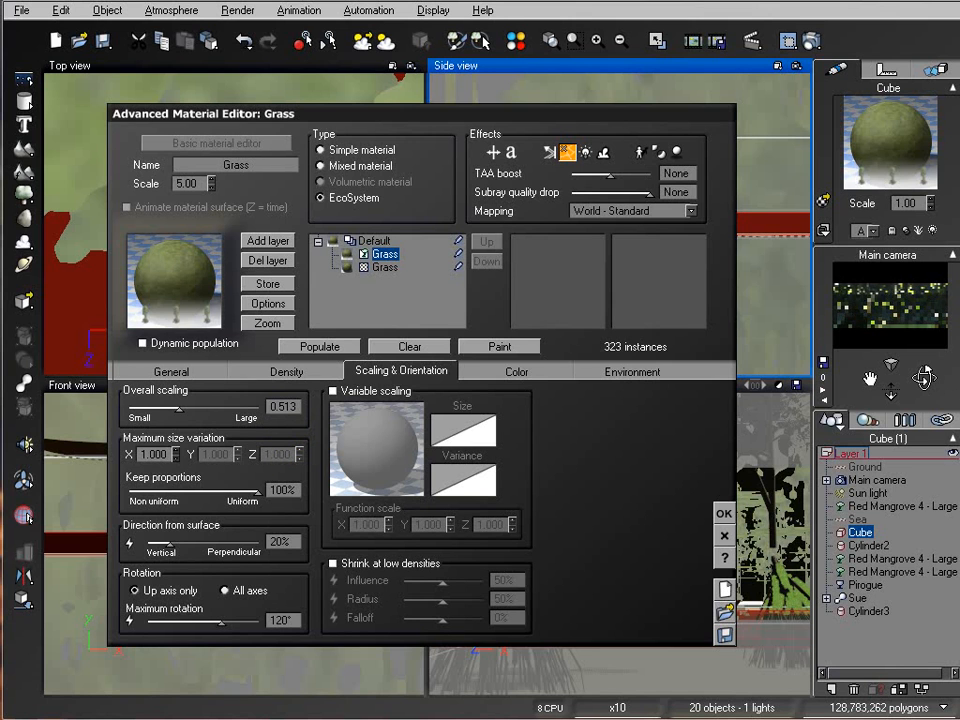
{"action": "left_click", "coordinate": [325, 347]}
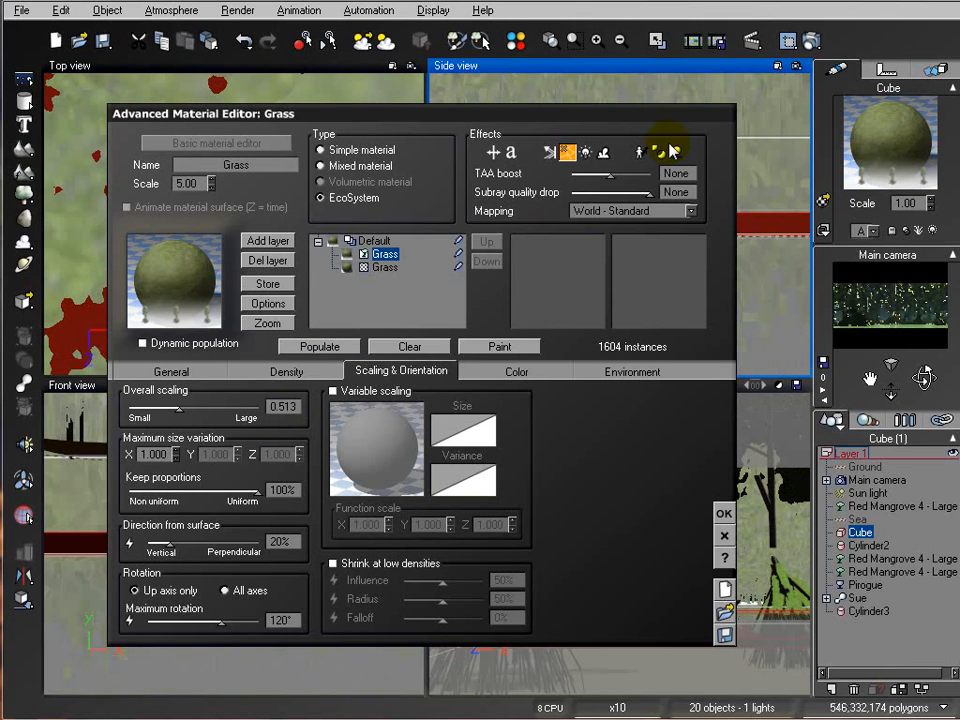
Step: Render a quick preview of the smaller grass, then stop and dismiss it
{"action": "left_click", "coordinate": [812, 40]}
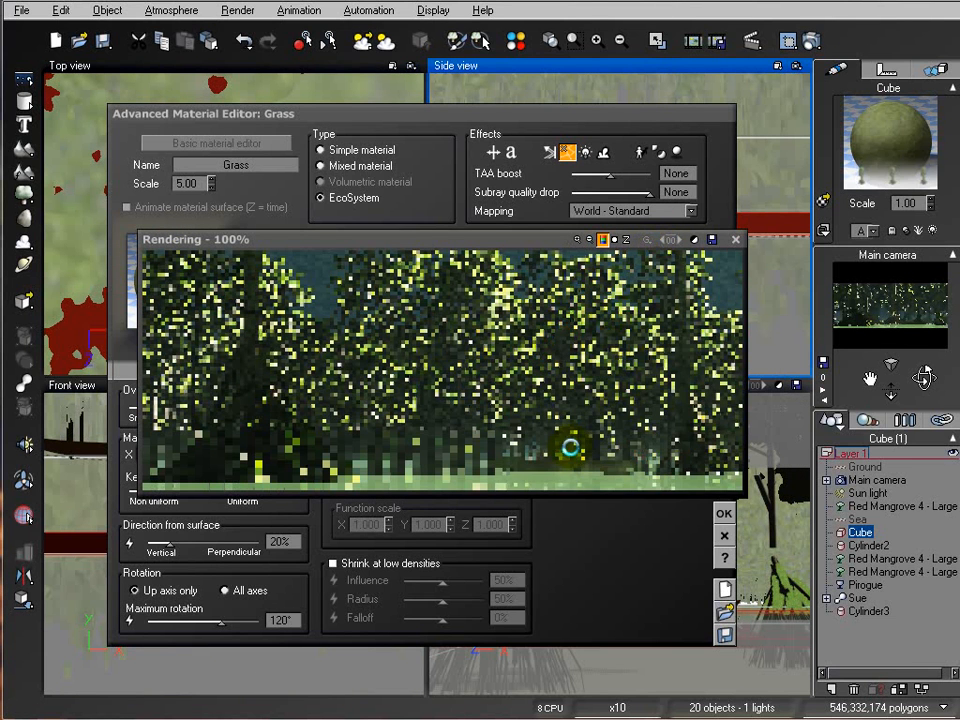
{"action": "right_click", "coordinate": [490, 425]}
{"action": "left_click", "coordinate": [519, 579]}
Step: Set the Grass overall scaling to 1.074, repopulate the ecosystem, and close the material editor
{"action": "left_click_drag", "start_coordinate": [217, 400], "coordinate": [205, 404]}
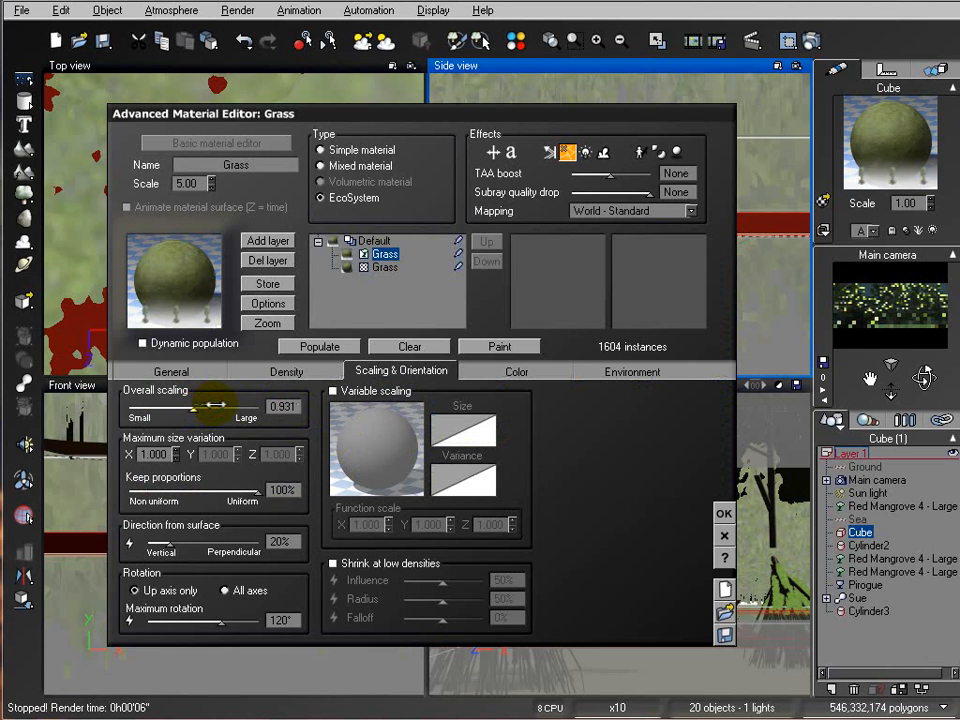
{"action": "left_click", "coordinate": [325, 345]}
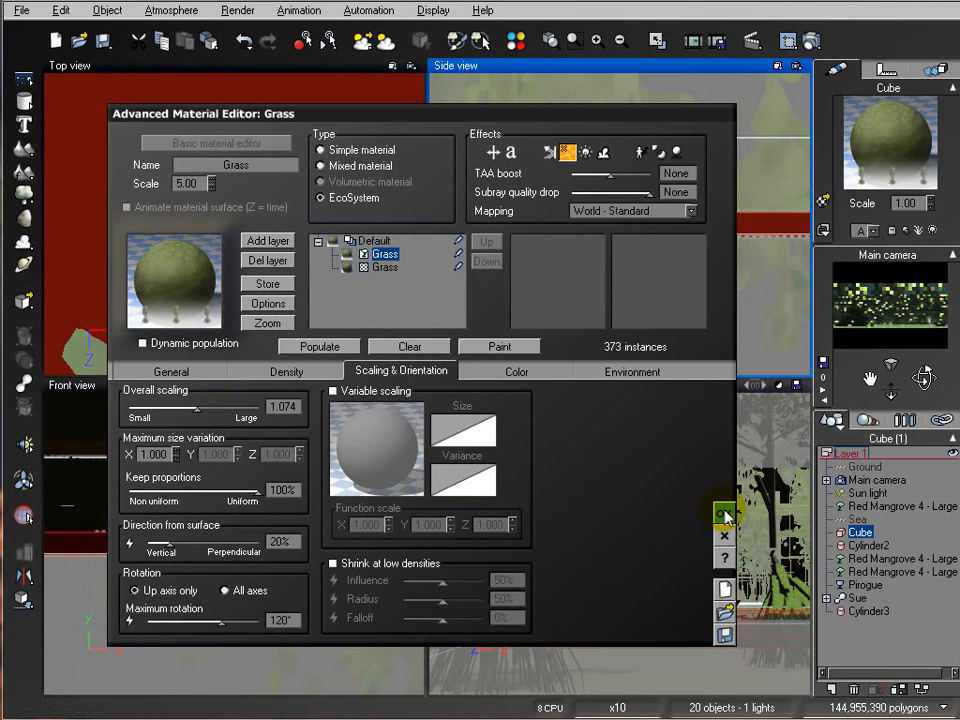
{"action": "left_click", "coordinate": [724, 514]}
Step: Select the sun light, move it in the top view, and check the lighting with a test render
{"action": "left_click", "coordinate": [866, 466]}
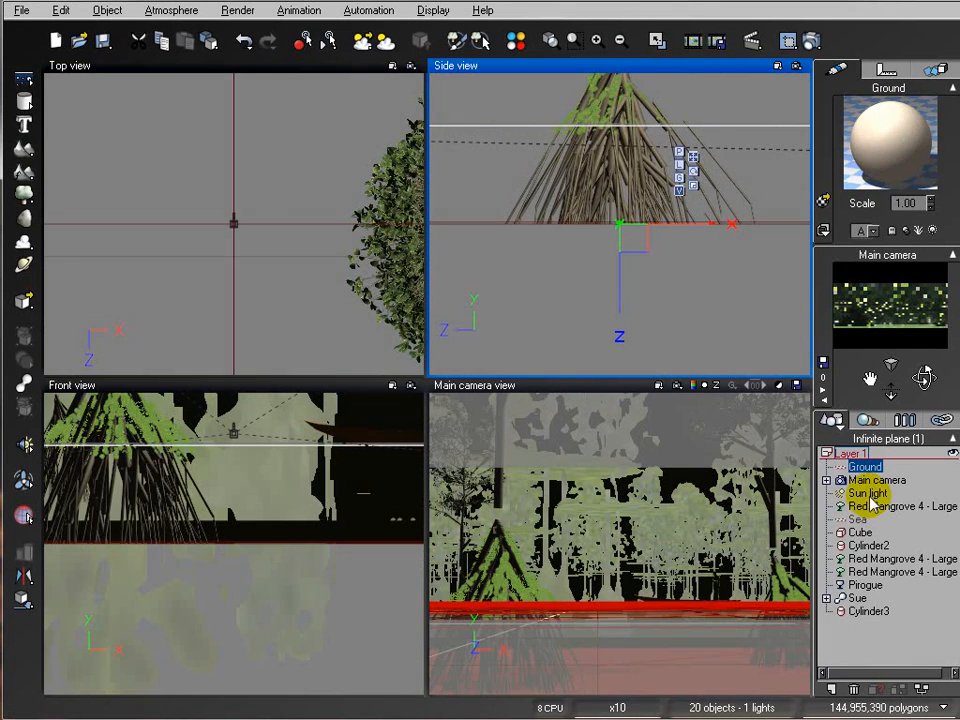
{"action": "left_click", "coordinate": [869, 494]}
{"action": "right_click_drag", "start_coordinate": [199, 252], "coordinate": [264, 252]}
{"action": "scroll", "coordinate": [264, 252], "scroll_direction": "down", "scroll_amount": 4}
{"action": "left_click_drag", "start_coordinate": [264, 252], "coordinate": [253, 218]}
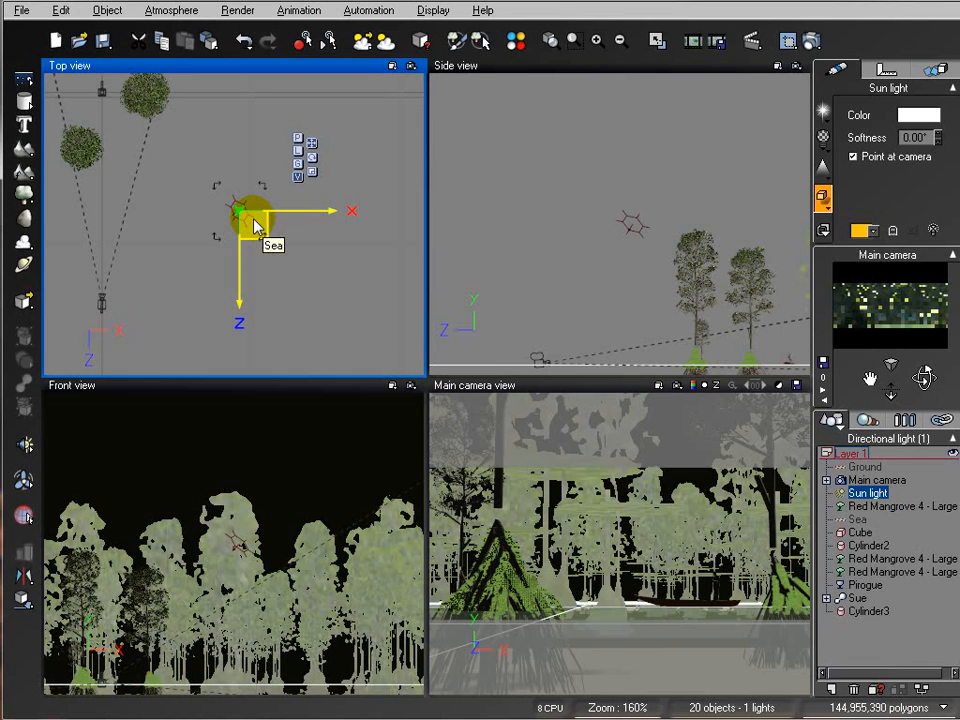
{"action": "left_click", "coordinate": [810, 40]}
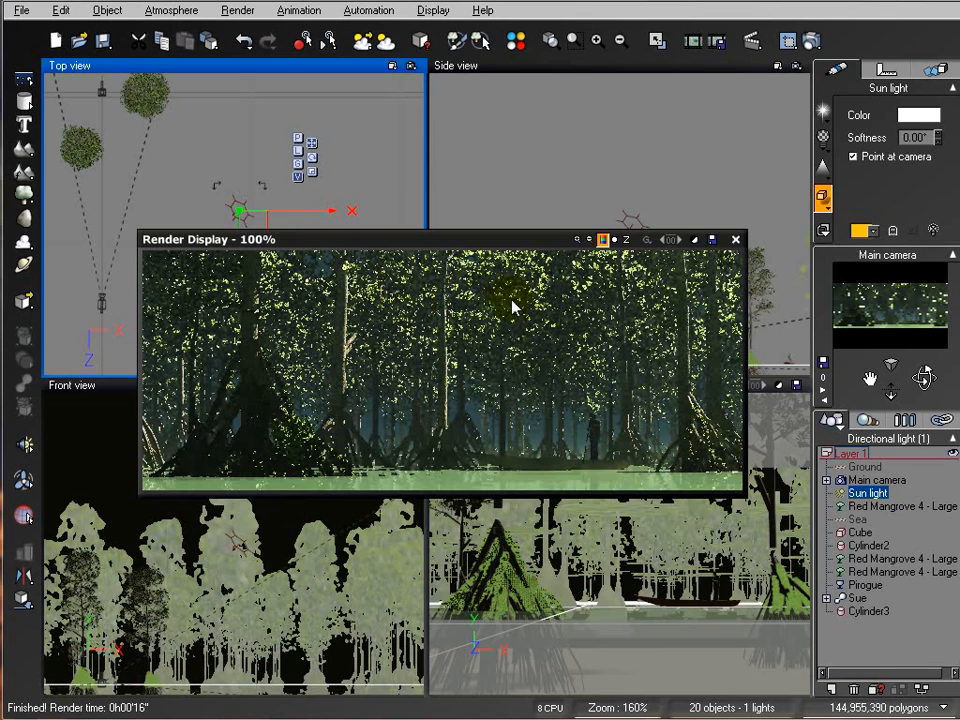
{"action": "left_click", "coordinate": [735, 239]}
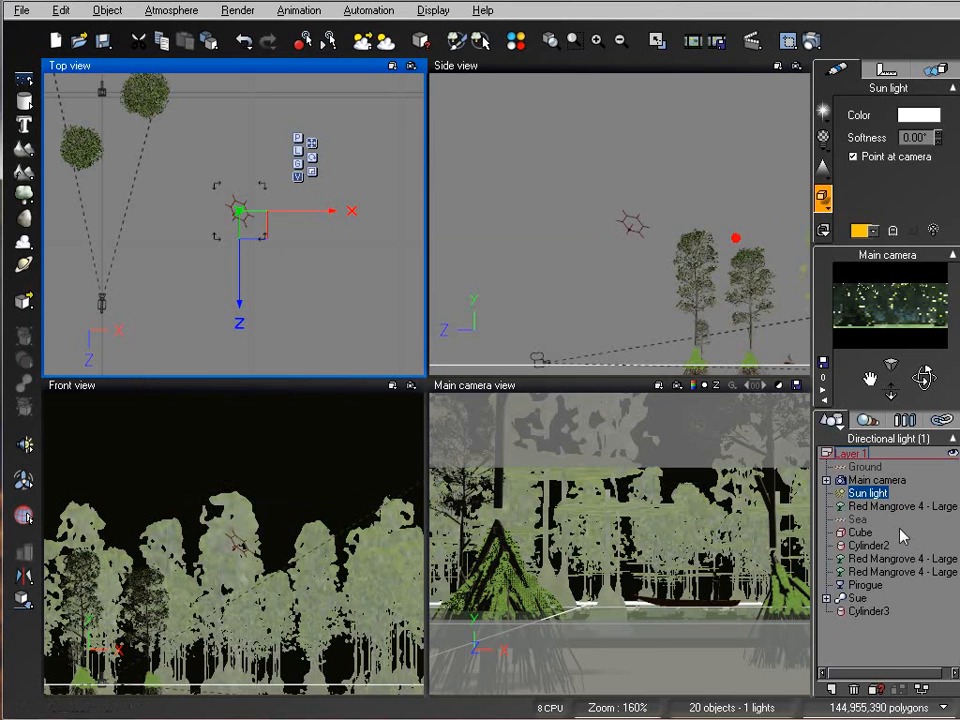
Step: Enable the shadow map option in the sun light's shadow settings
{"action": "left_click", "coordinate": [824, 198]}
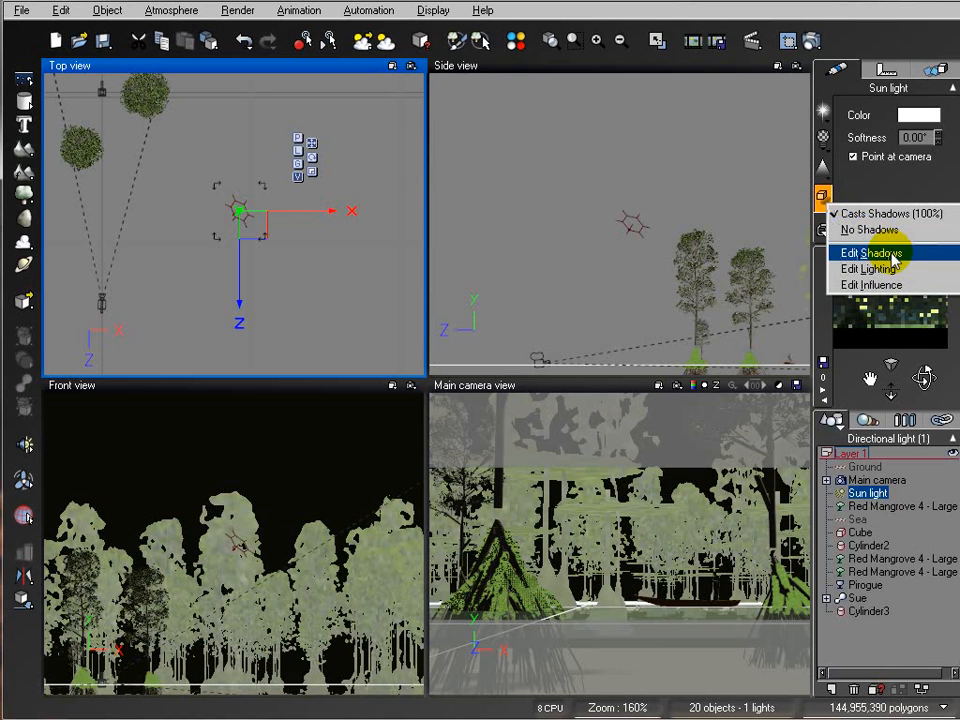
{"action": "left_click", "coordinate": [842, 253]}
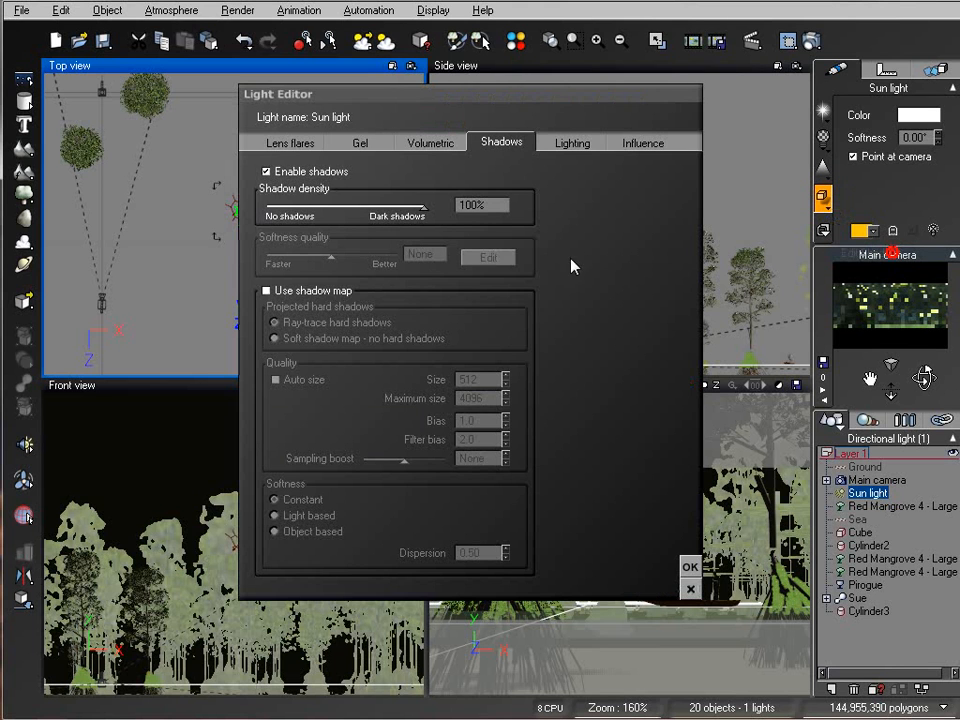
{"action": "left_click", "coordinate": [280, 293]}
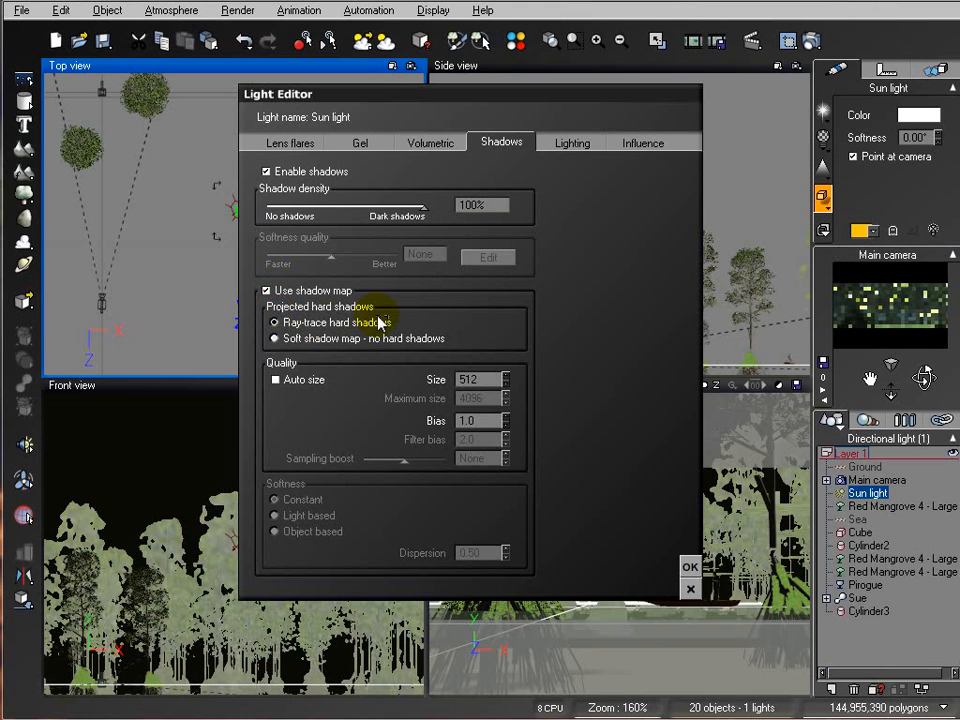
{"action": "left_click", "coordinate": [690, 565]}
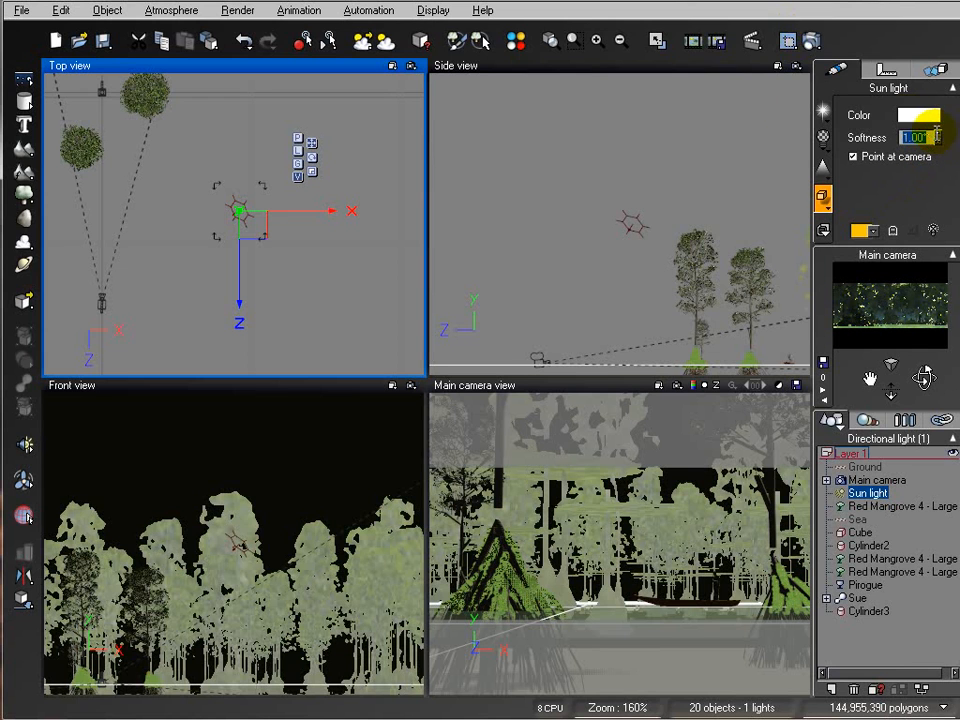
Step: Preview the shadow change with a test render, stop it, and close the display
{"action": "left_click", "coordinate": [810, 40]}
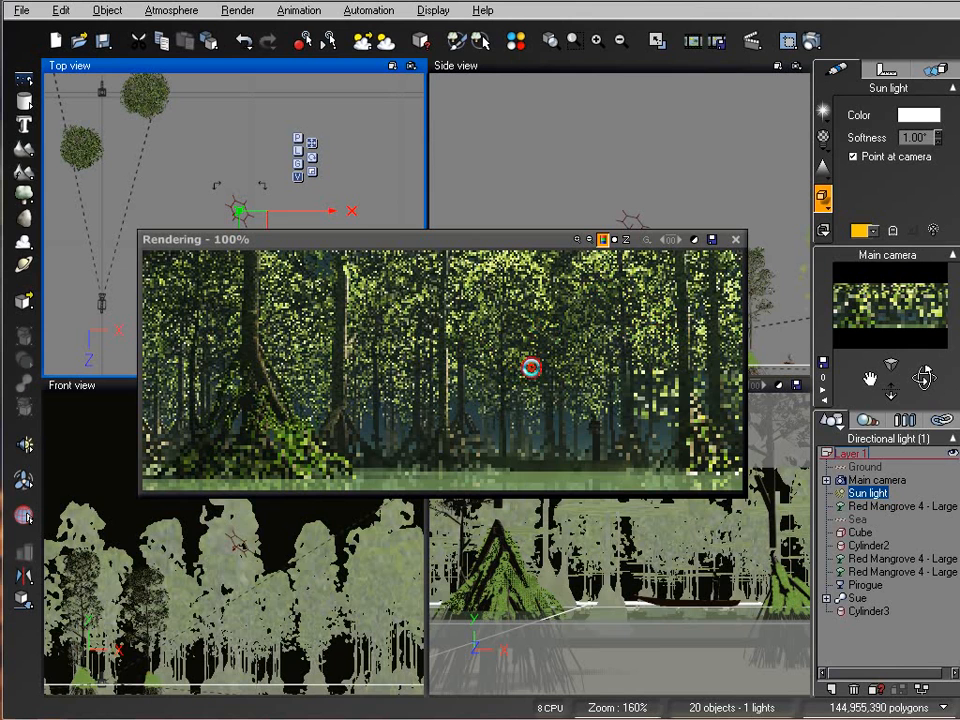
{"action": "key", "text": "Escape"}
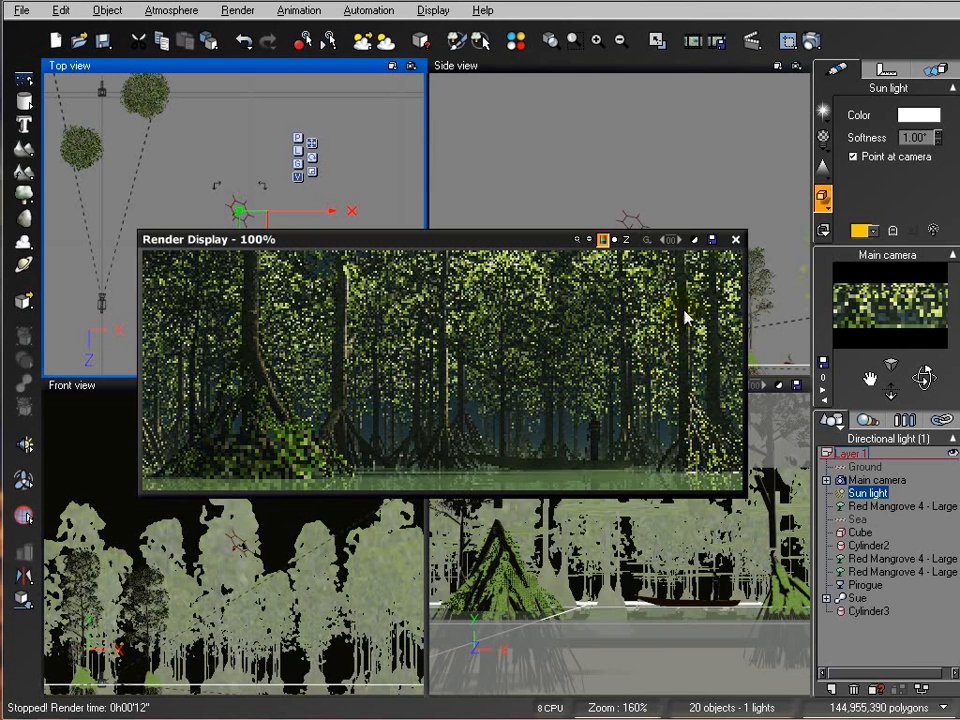
{"action": "left_click", "coordinate": [735, 240]}
Step: Set the sun softness to 0° and render the scene at Final quality and 800x320 resolution
{"action": "left_click", "coordinate": [939, 142]}
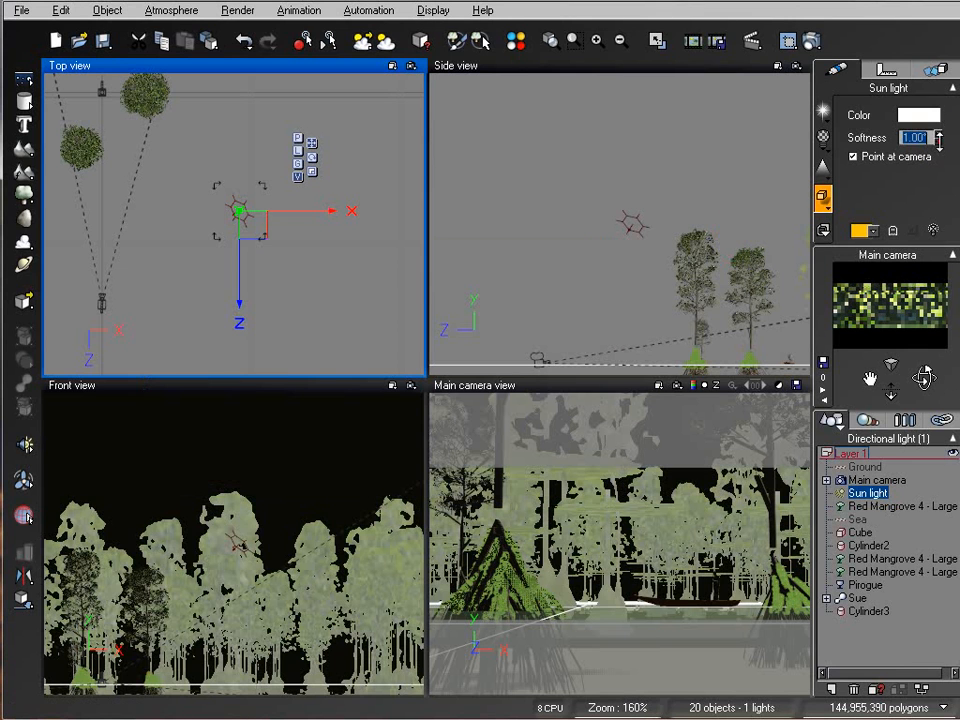
{"action": "right_click", "coordinate": [812, 41]}
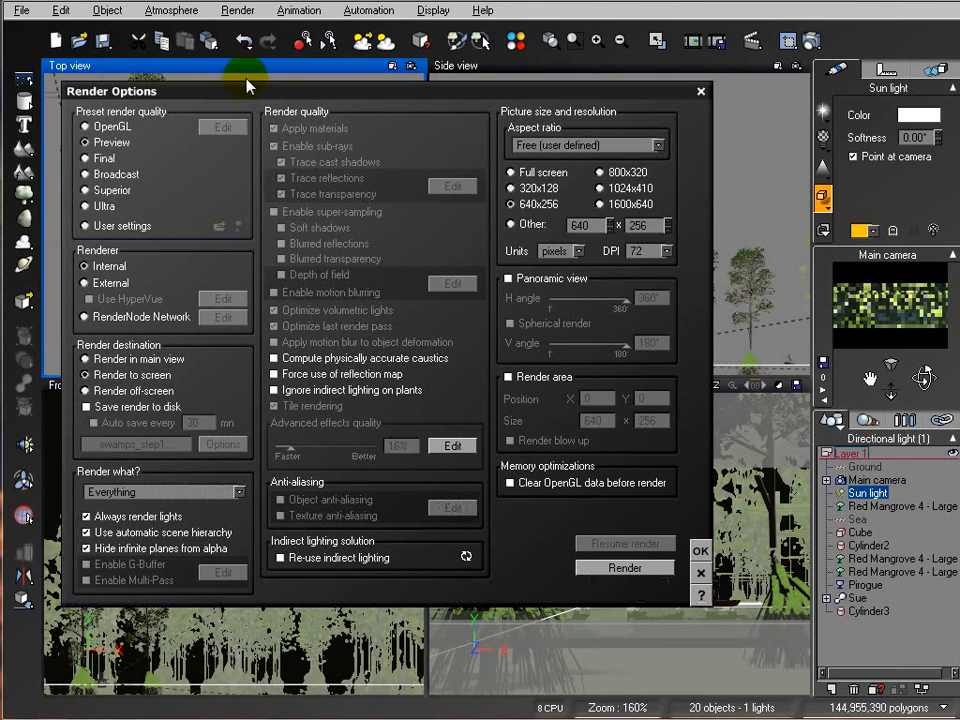
{"action": "left_click", "coordinate": [110, 159]}
{"action": "left_click", "coordinate": [615, 173]}
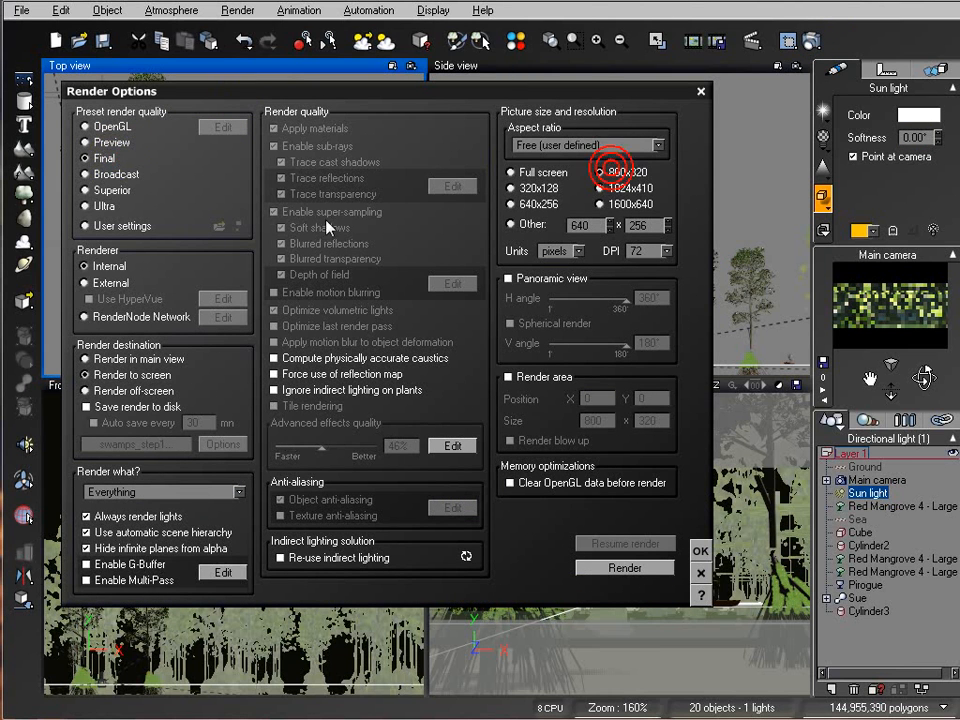
{"action": "left_click", "coordinate": [643, 570]}
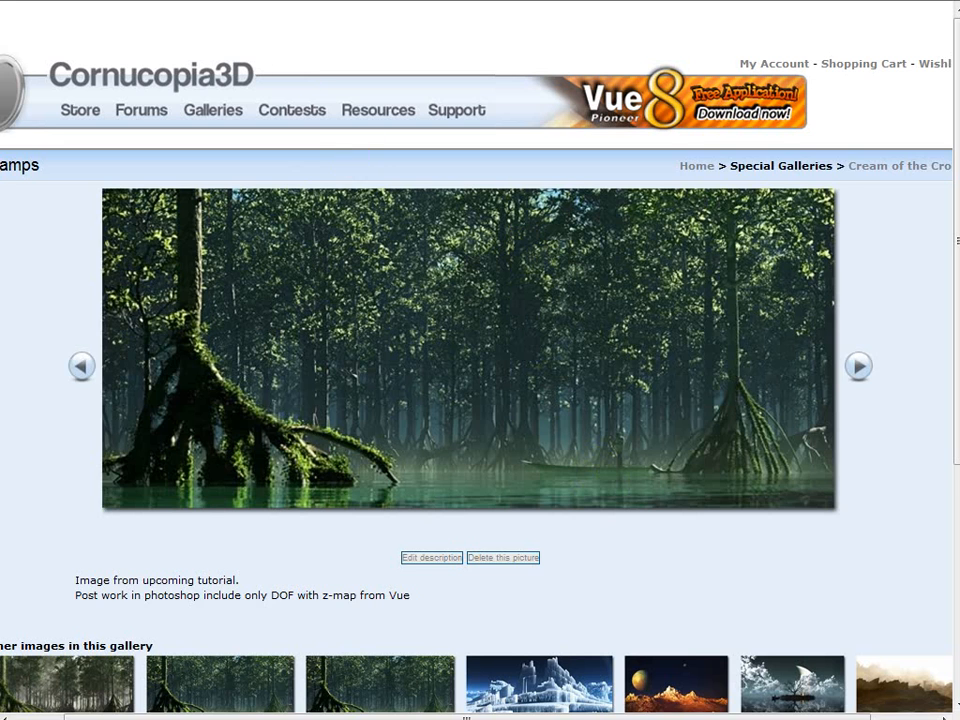
{"action": "left_click", "coordinate": [120, 4]}
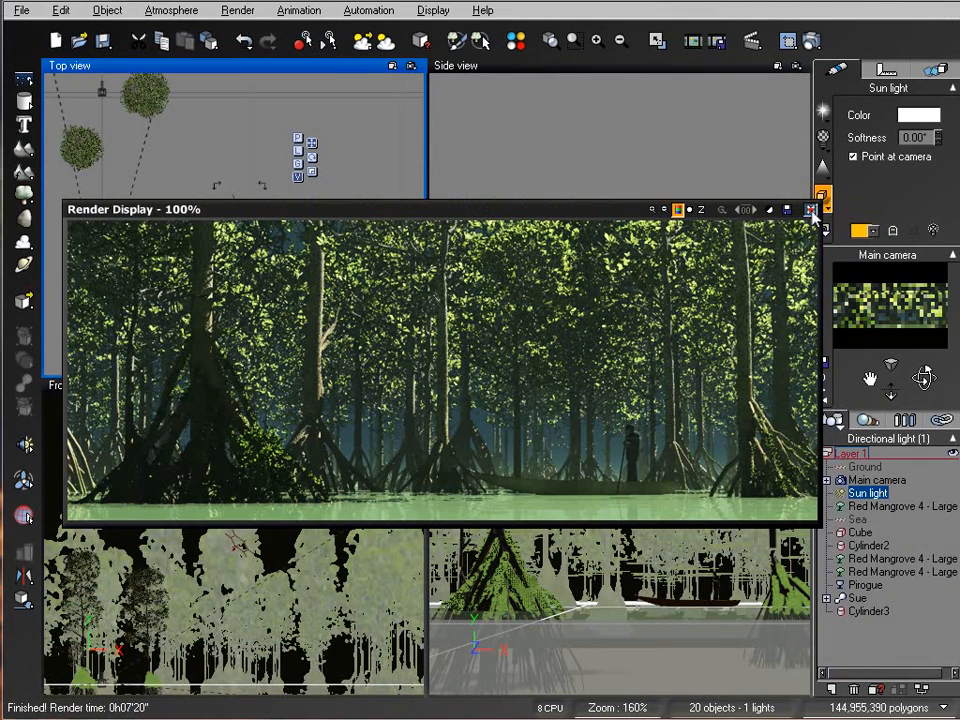
Step: Add a spot light and move it above the mangrove forest in the top and side views
{"action": "left_click", "coordinate": [810, 210]}
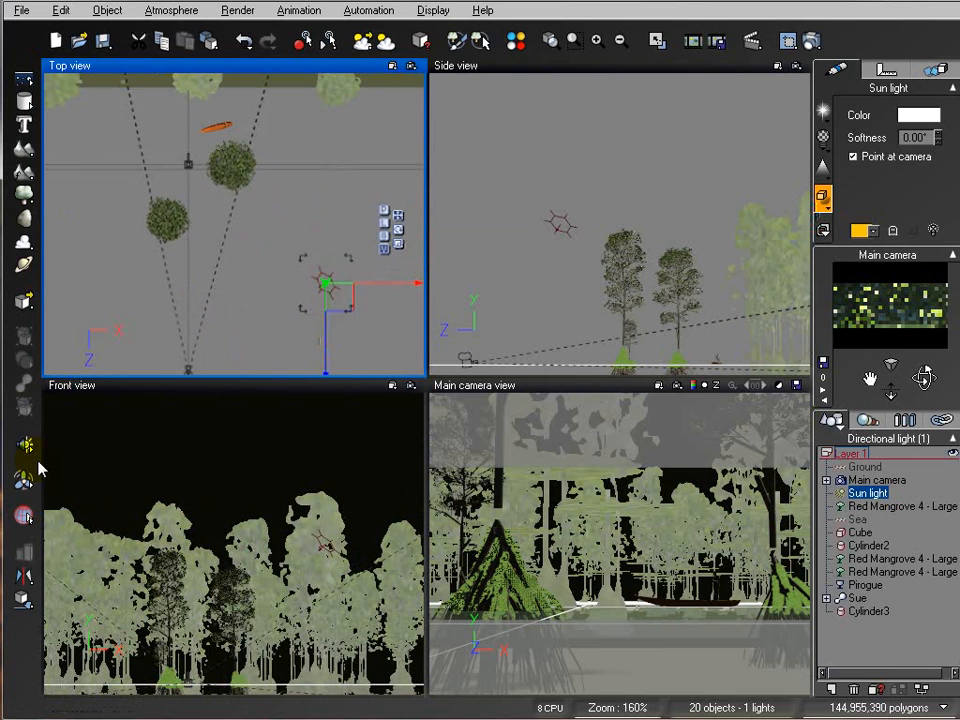
{"action": "left_click", "coordinate": [24, 444]}
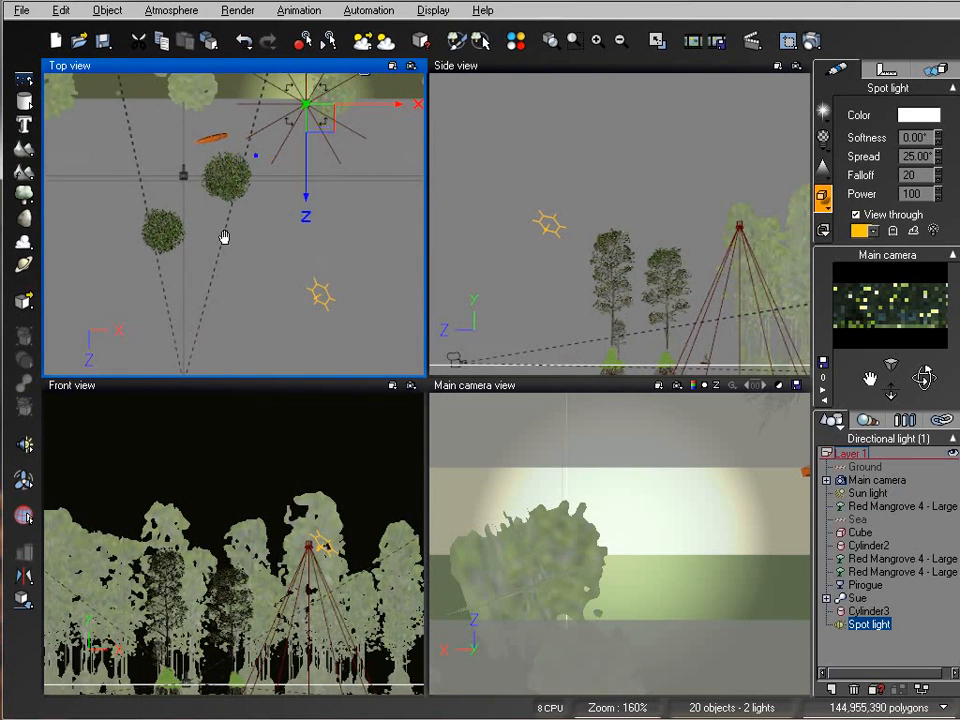
{"action": "left_click_drag", "start_coordinate": [281, 273], "coordinate": [281, 198]}
{"action": "right_click_drag", "start_coordinate": [596, 181], "coordinate": [556, 260]}
{"action": "scroll", "coordinate": [558, 266], "scroll_direction": "down", "scroll_amount": 5}
{"action": "left_click_drag", "start_coordinate": [632, 268], "coordinate": [616, 168]}
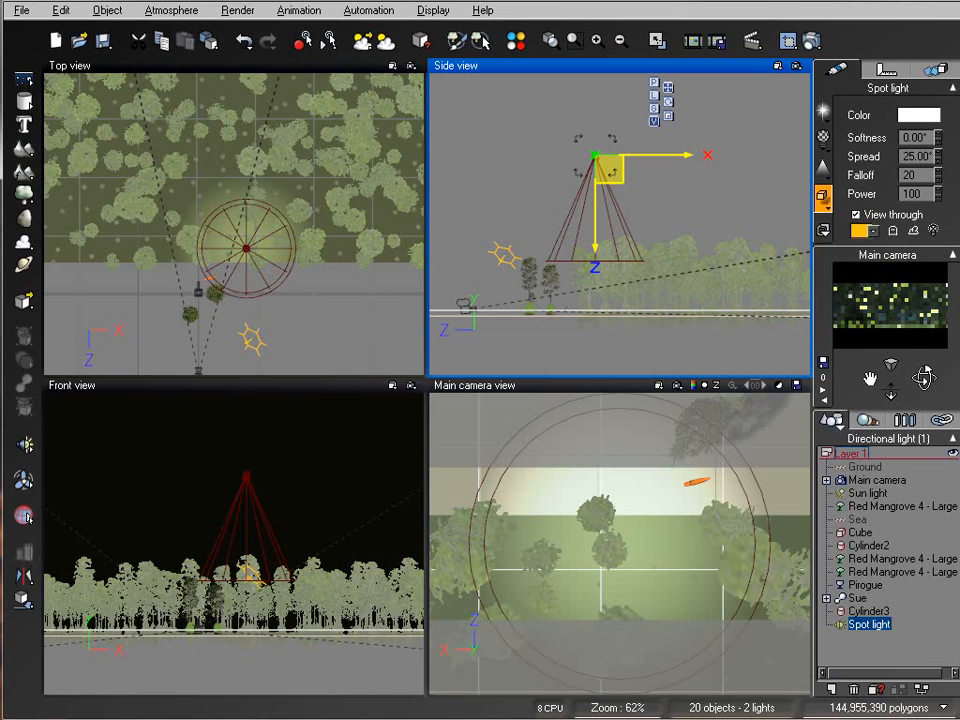
{"action": "left_click_drag", "start_coordinate": [246, 248], "coordinate": [262, 193]}
{"action": "right_click_drag", "start_coordinate": [326, 264], "coordinate": [354, 328]}
{"action": "left_click_drag", "start_coordinate": [301, 272], "coordinate": [300, 245]}
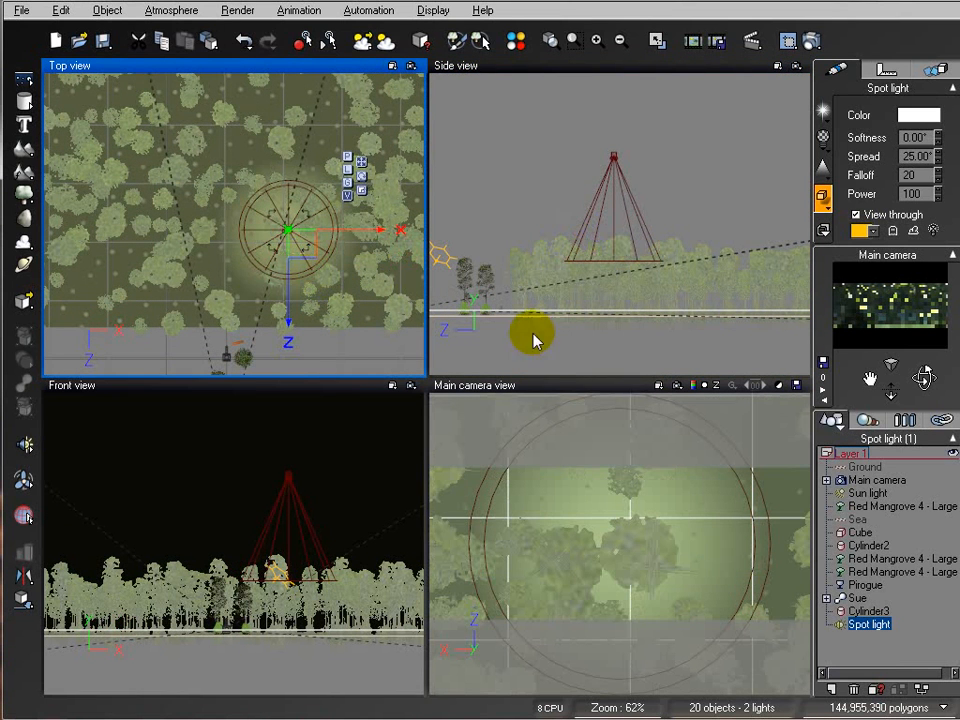
Step: Rotate the spot light in the front view so its beam slants down across the forest
{"action": "mouse_move", "coordinate": [924, 378]}
{"action": "left_mouse_down"}
{"action": "mouse_move", "coordinate": [238, 122]}
{"action": "mouse_move", "coordinate": [918, 378]}
{"action": "left_mouse_up"}
{"action": "left_click", "coordinate": [303, 512]}
{"action": "left_click_drag", "start_coordinate": [297, 449], "coordinate": [362, 481]}
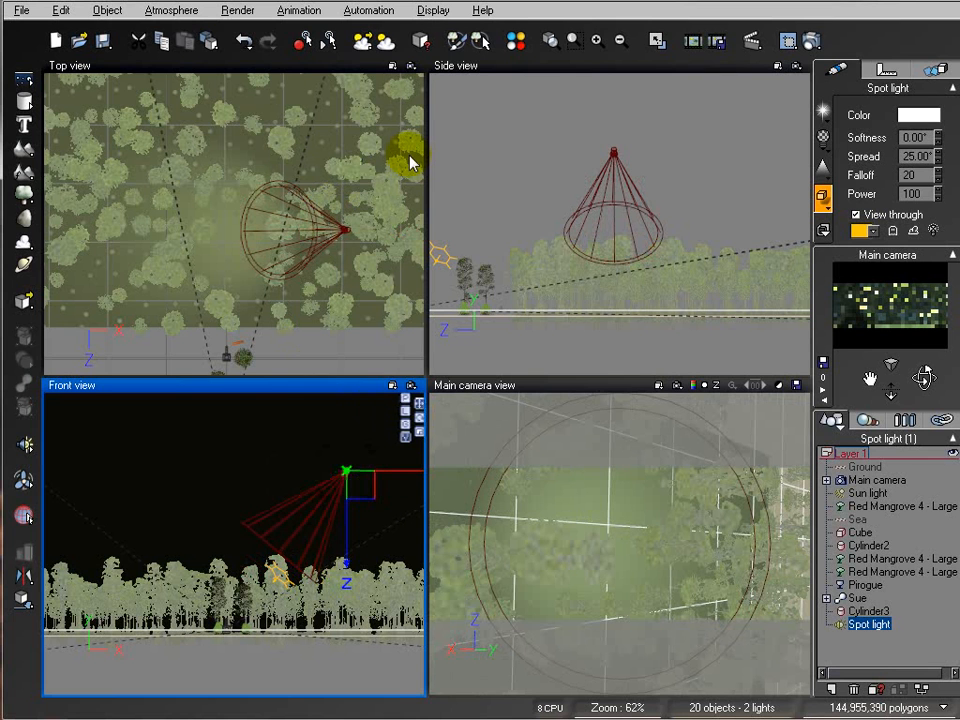
{"action": "left_click_drag", "start_coordinate": [667, 281], "coordinate": [634, 251]}
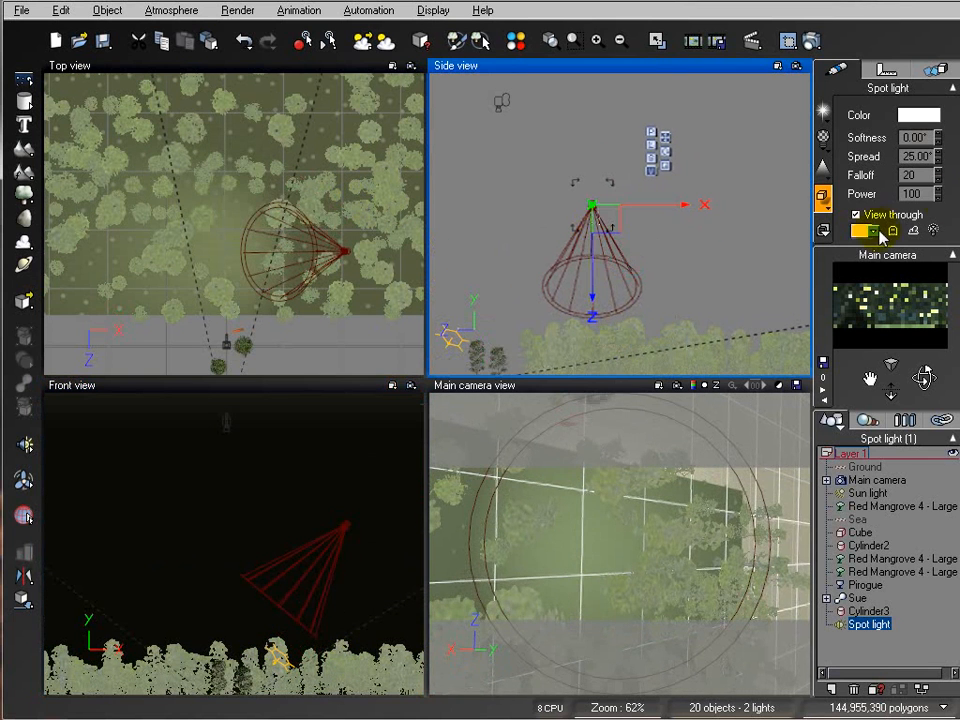
Step: Turn the spot light into a volumetric light and reposition it toward the right of the forest
{"action": "left_click", "coordinate": [827, 170]}
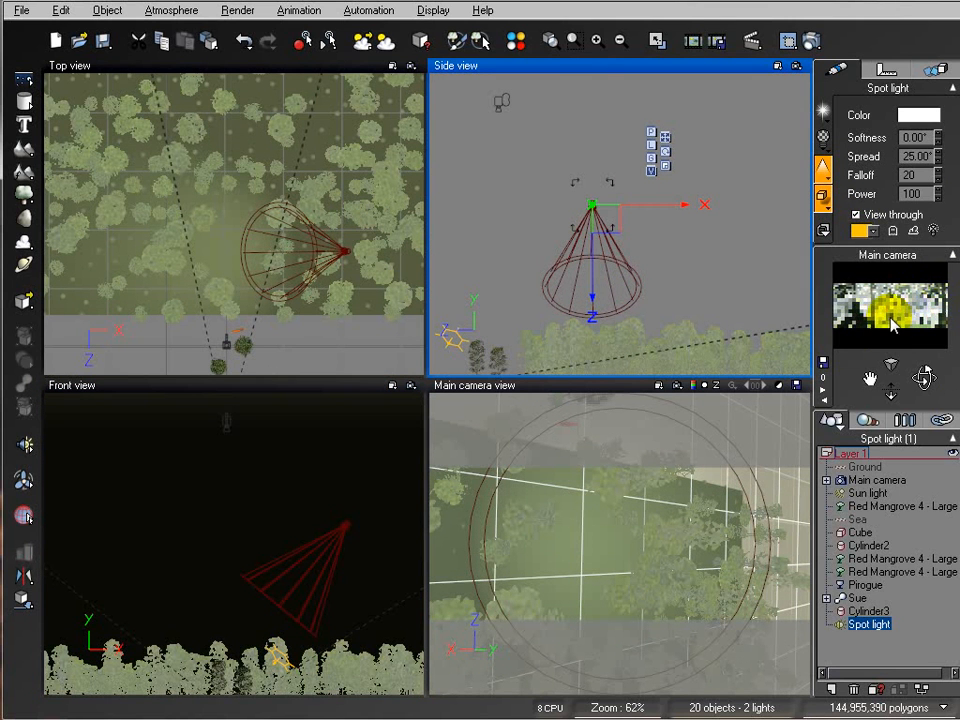
{"action": "right_click_drag", "start_coordinate": [330, 193], "coordinate": [326, 271]}
{"action": "left_click_drag", "start_coordinate": [361, 329], "coordinate": [369, 217]}
{"action": "right_click_drag", "start_coordinate": [677, 185], "coordinate": [687, 259]}
{"action": "left_click_drag", "start_coordinate": [646, 298], "coordinate": [643, 212]}
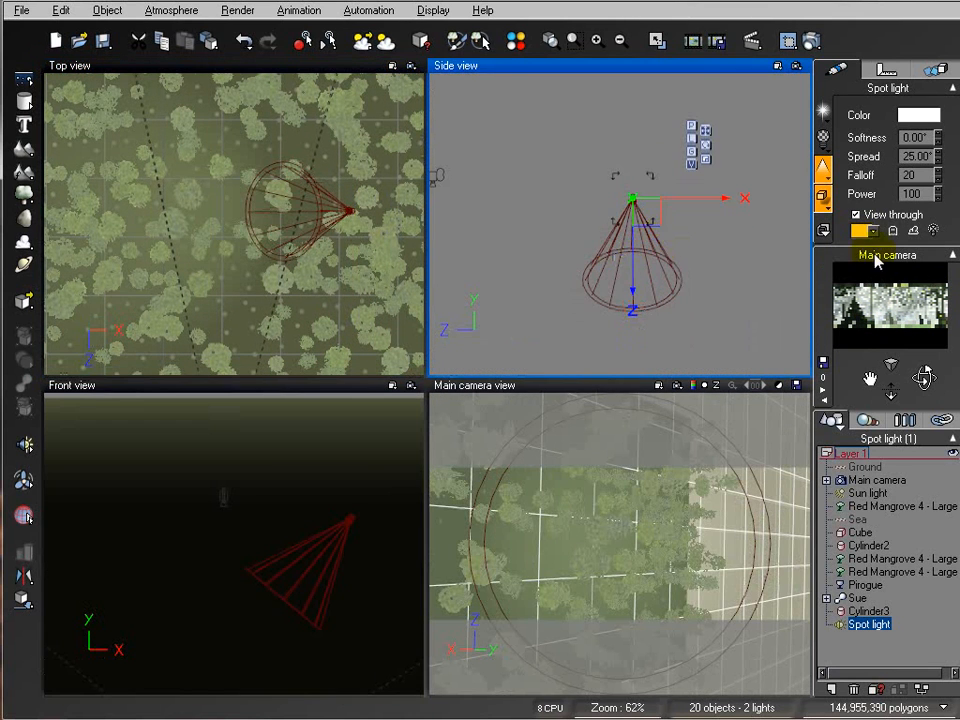
{"action": "left_click", "coordinate": [364, 489]}
{"action": "scroll", "coordinate": [355, 496], "scroll_direction": "down", "scroll_amount": 5}
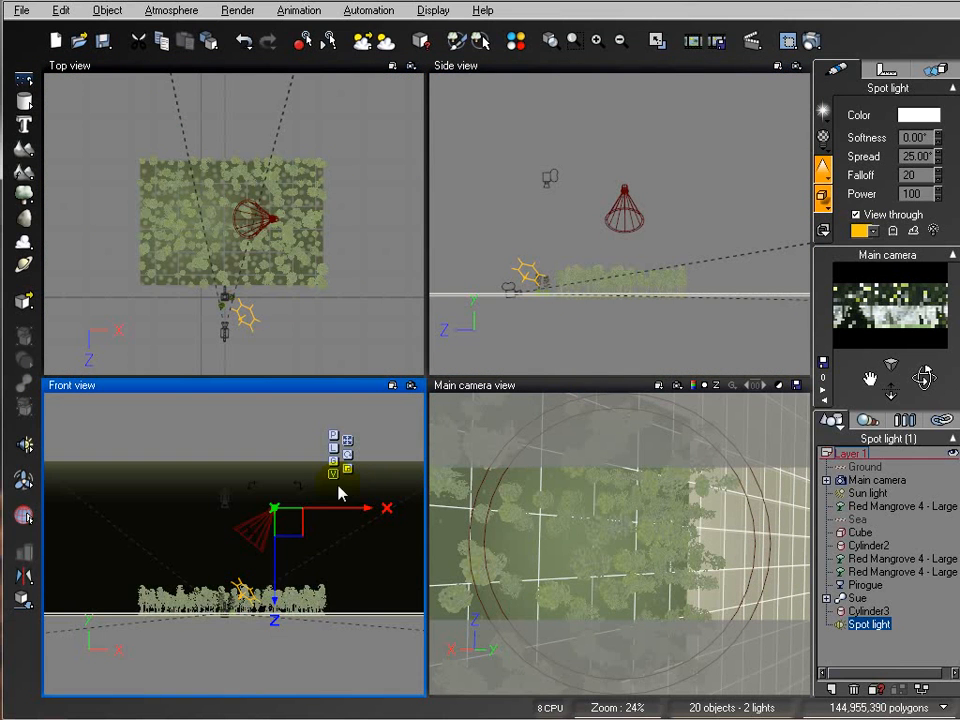
{"action": "left_click_drag", "start_coordinate": [291, 511], "coordinate": [354, 508]}
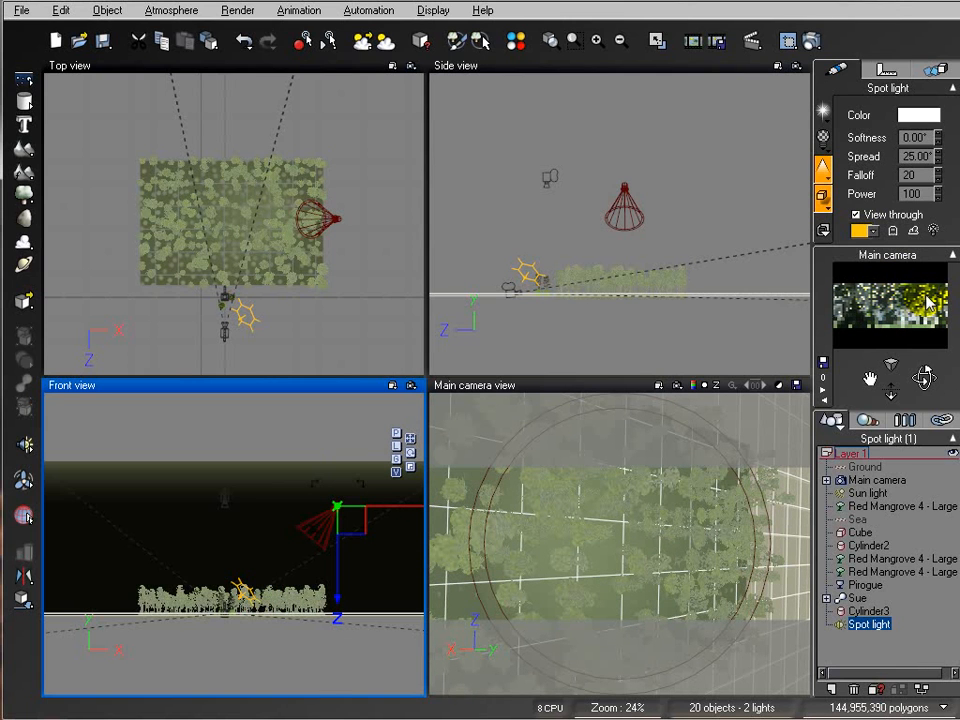
Step: Darken the atmosphere's fog color to a very dark green (red 12, green 17, blue 11)
{"action": "left_click", "coordinate": [171, 11]}
{"action": "left_click", "coordinate": [224, 92]}
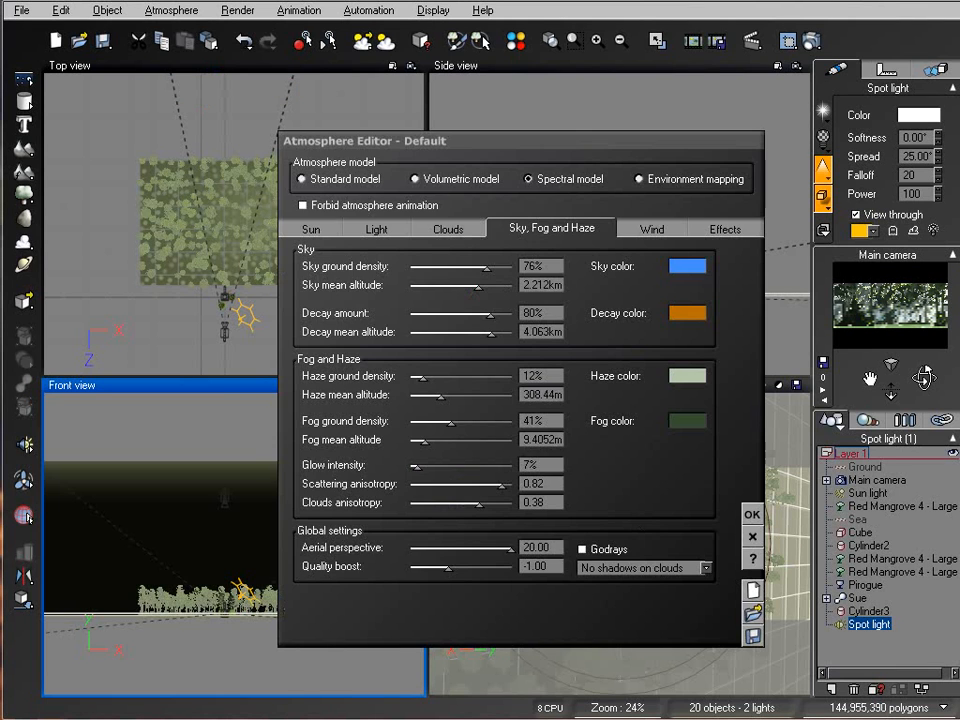
{"action": "right_click", "coordinate": [690, 424]}
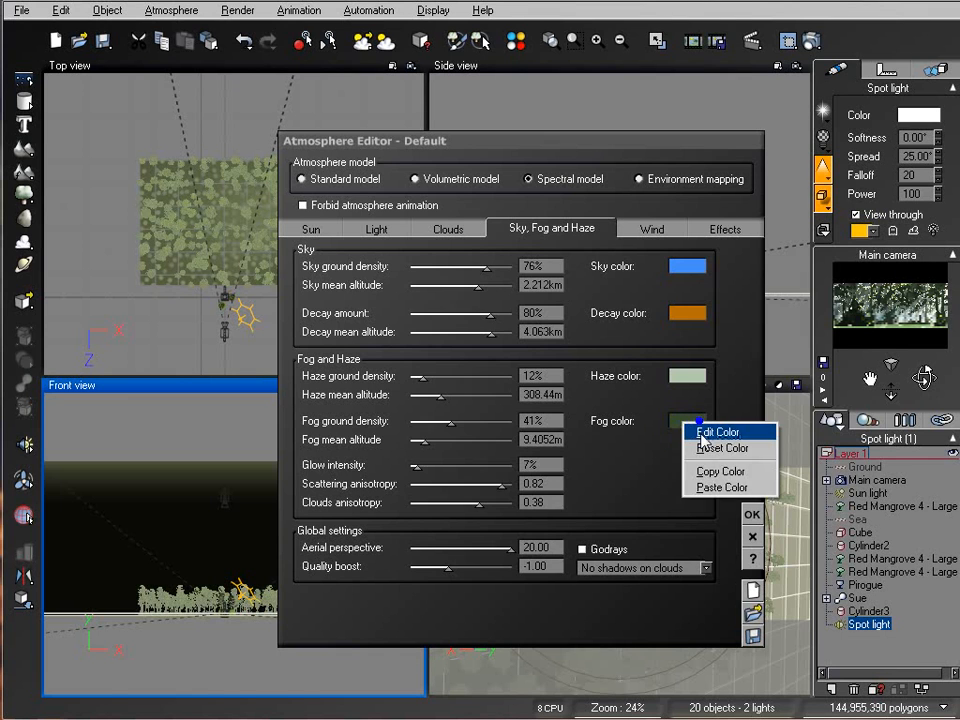
{"action": "left_click", "coordinate": [700, 432]}
{"action": "left_click_drag", "start_coordinate": [791, 437], "coordinate": [803, 462]}
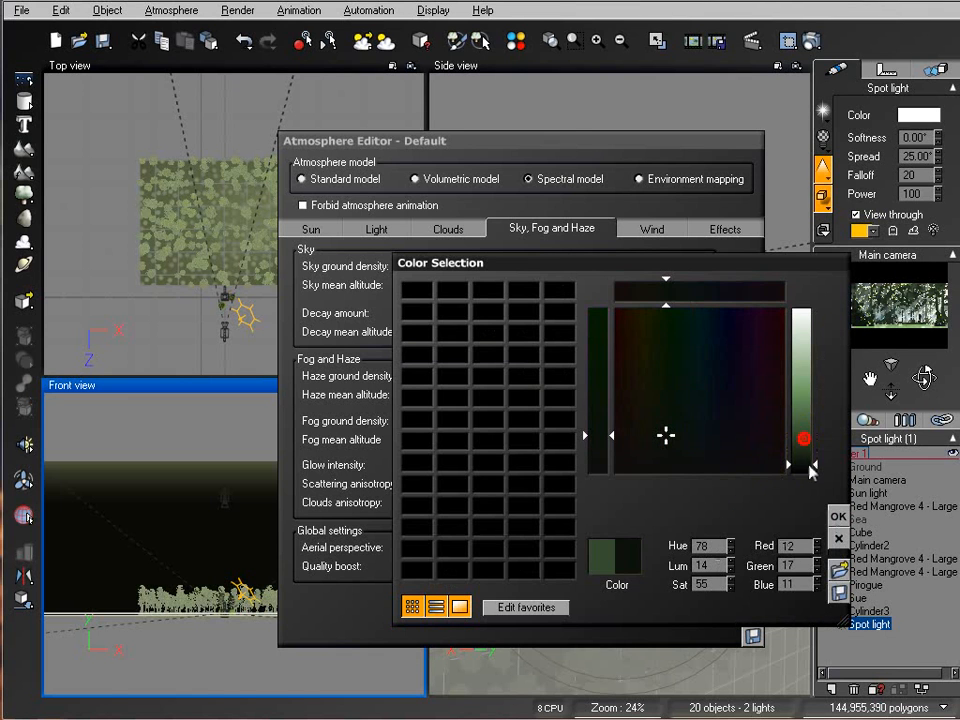
{"action": "left_click", "coordinate": [836, 516]}
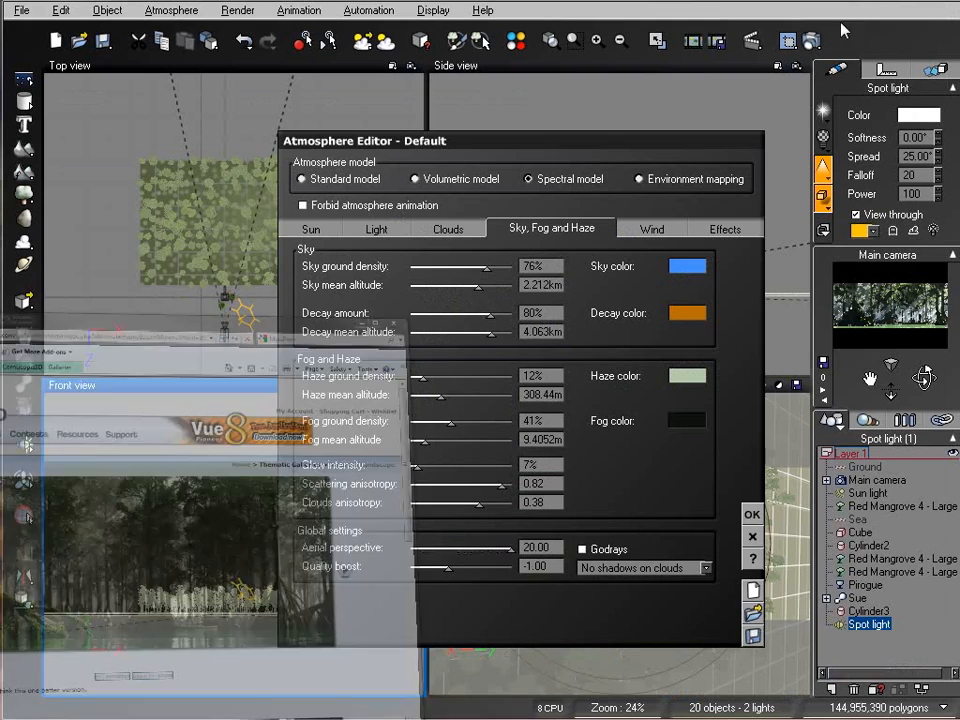
{"action": "left_click", "coordinate": [752, 514]}
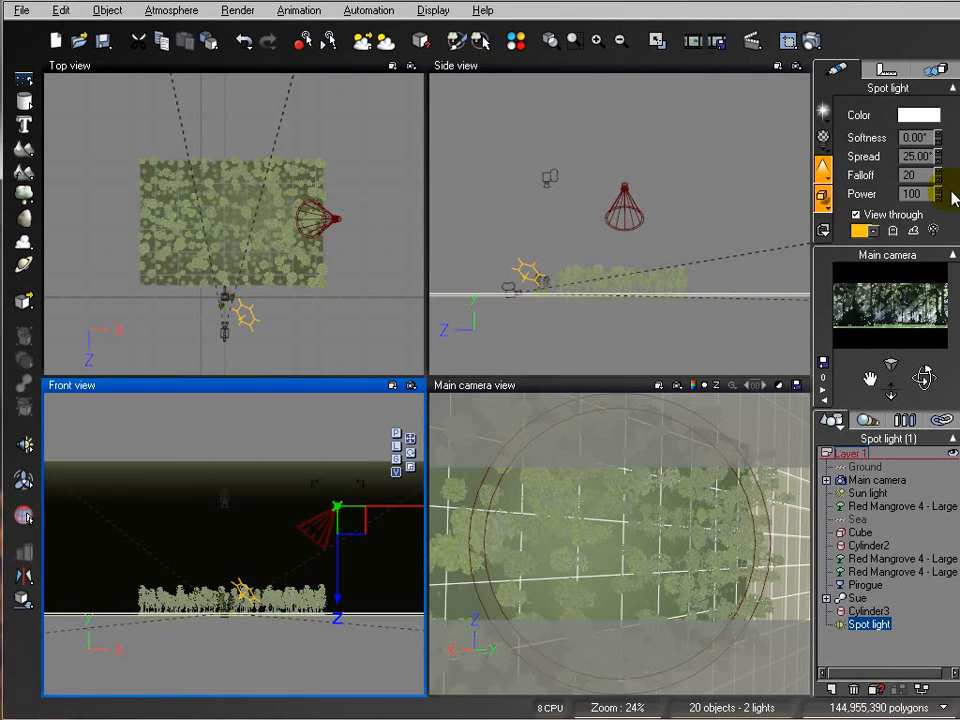
Step: Enable smoke or dust in the spot light's volumetric beam and set its power to 80
{"action": "left_click", "coordinate": [824, 172]}
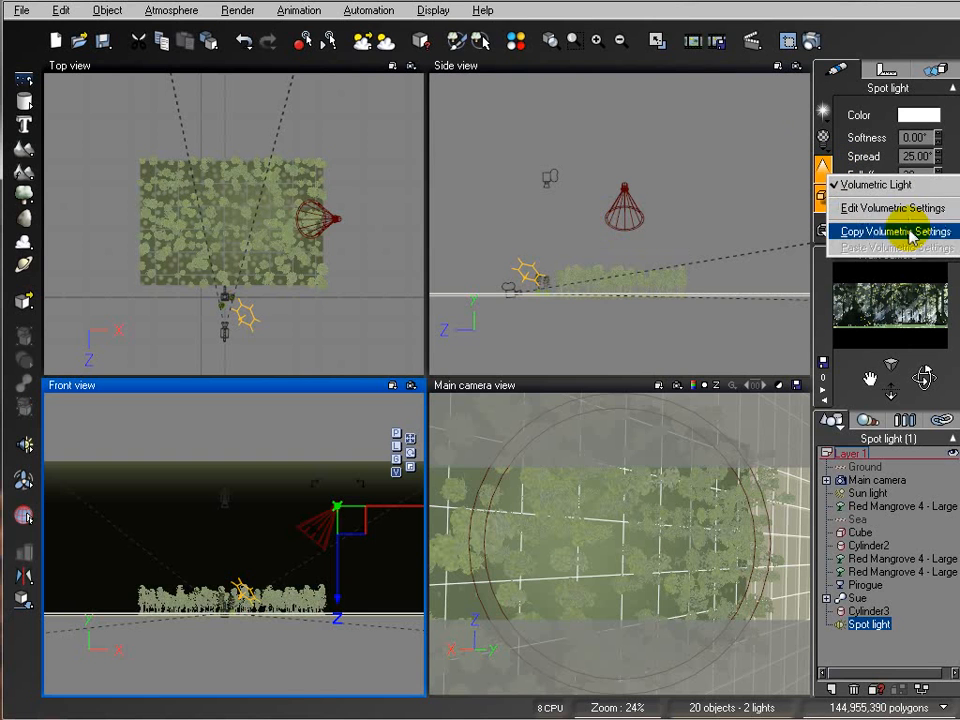
{"action": "left_click", "coordinate": [893, 208]}
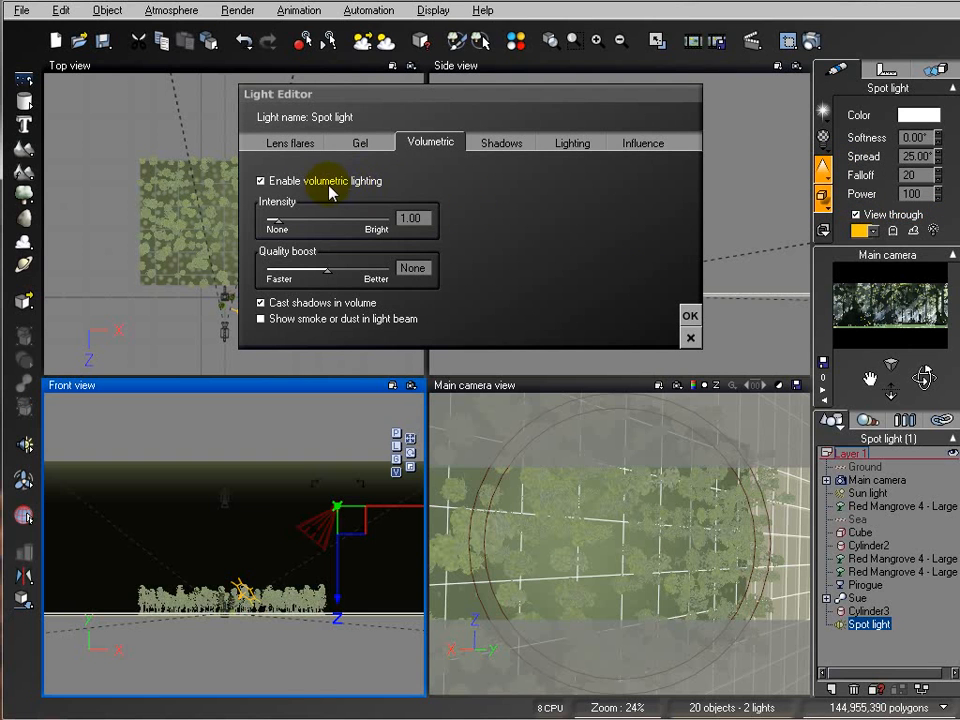
{"action": "left_click", "coordinate": [261, 319]}
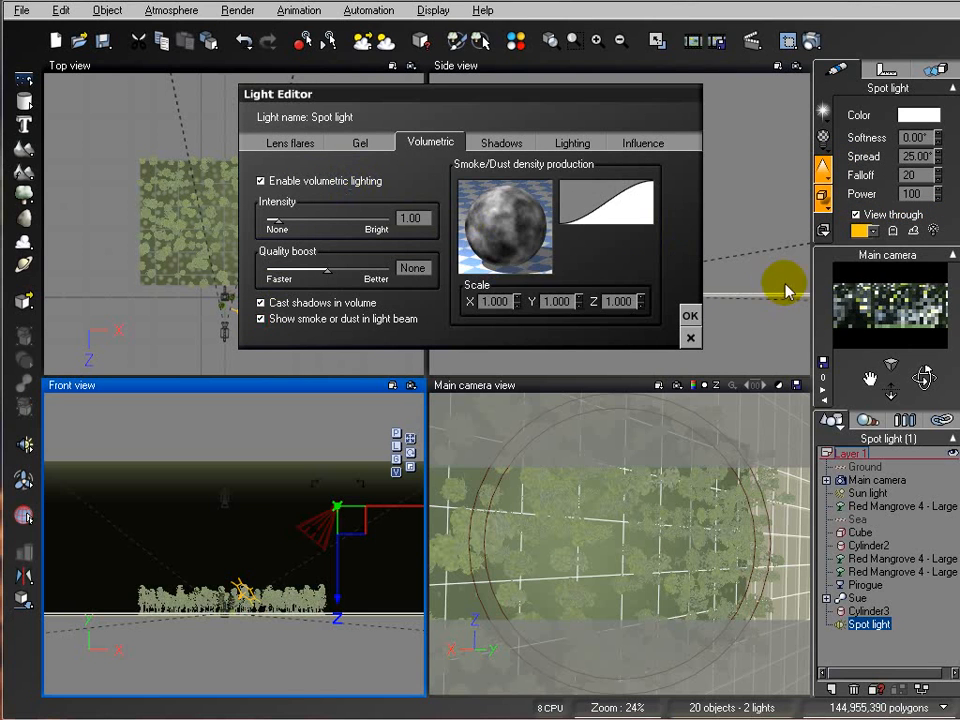
{"action": "left_click", "coordinate": [690, 315]}
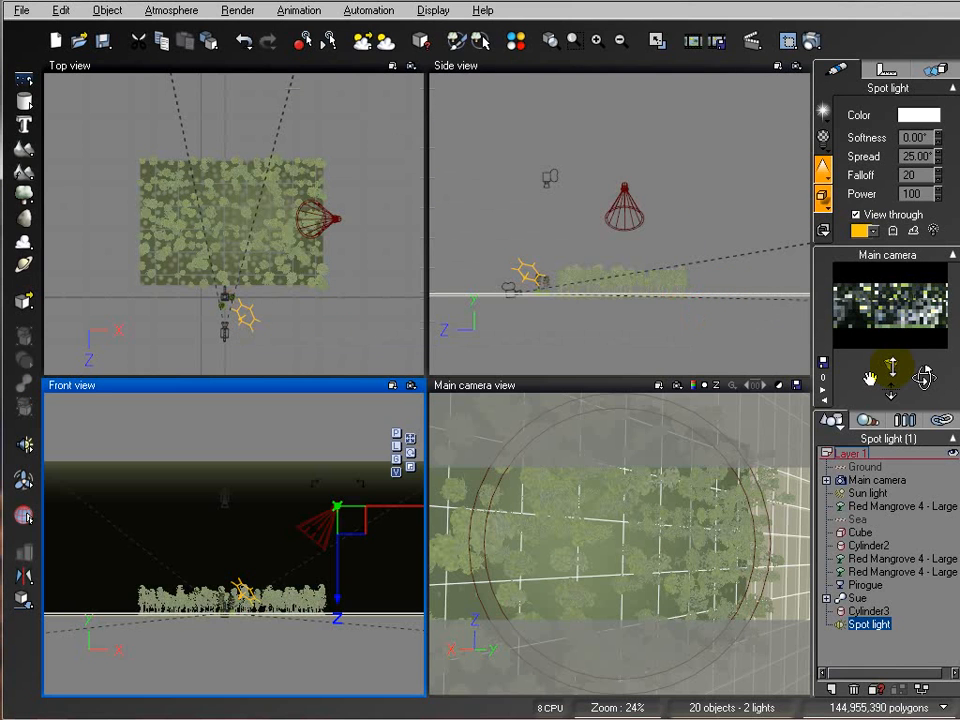
{"action": "left_click", "coordinate": [937, 196]}
{"action": "left_click_drag", "start_coordinate": [937, 194], "coordinate": [928, 197]}
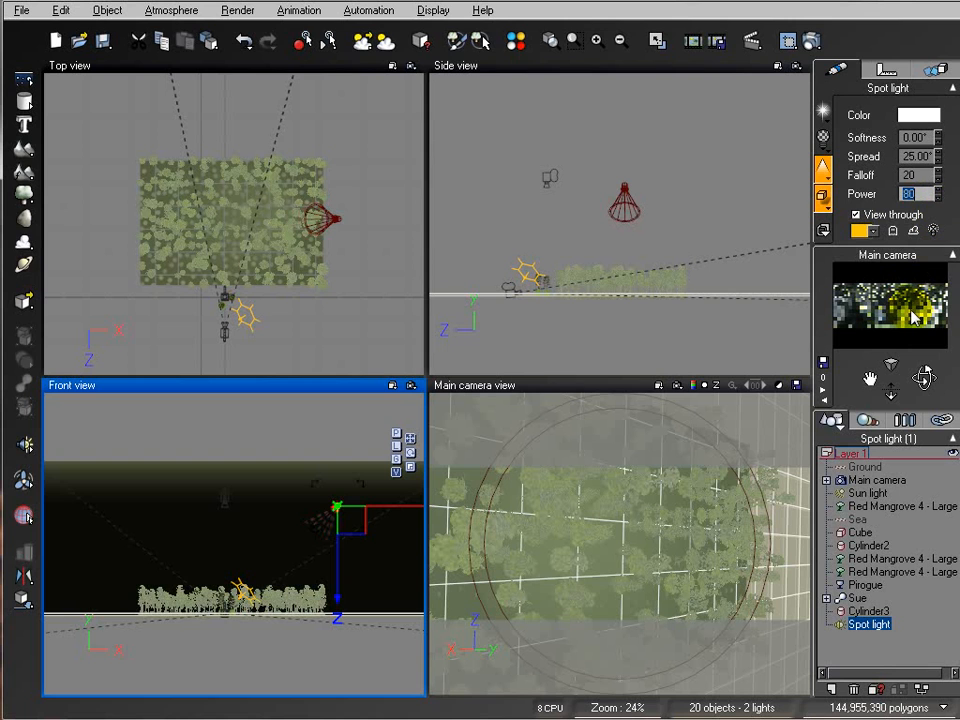